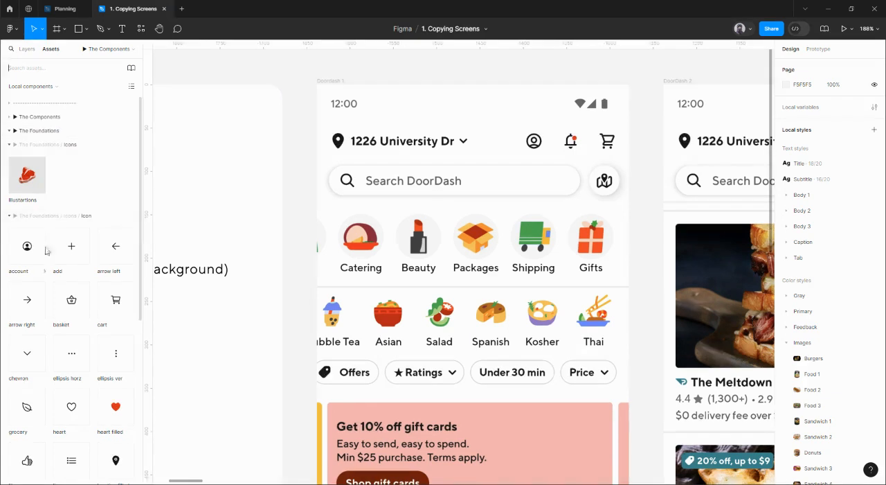
# Step: Search the assets for "button" and place a Button instance near the upper edge of the Doordash 1 frame
pyautogui.click(50, 63)
pyautogui.write('su')
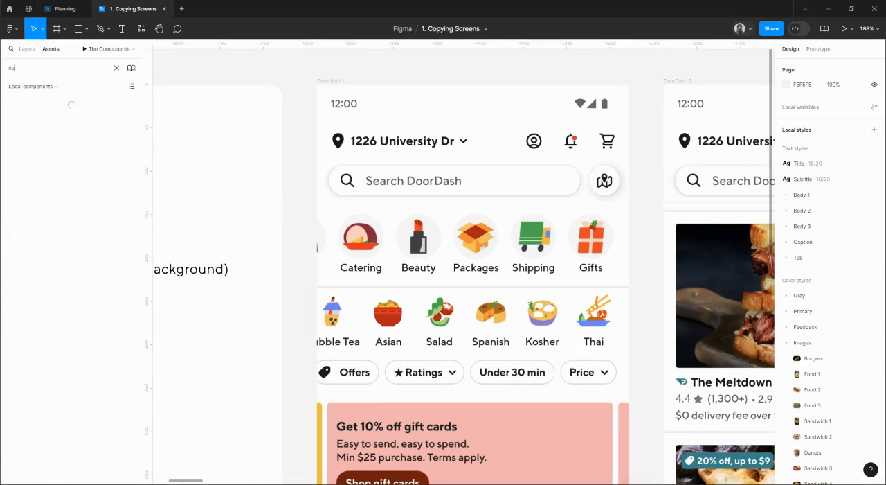
pyautogui.write('tton')
pyautogui.moveTo(38, 102); pyautogui.dragTo(359, 117)
pyautogui.click(27, 49)
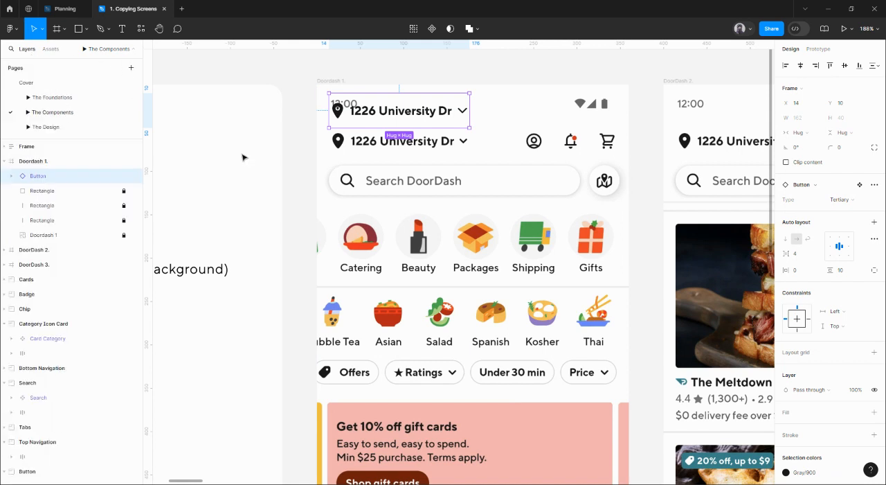
# Step: Place a duplicate button set to type Icon No BG over the account icon and move the original onto the address row
pyautogui.moveTo(412, 122); pyautogui.dragTo(613, 116)
pyautogui.click(859, 198)
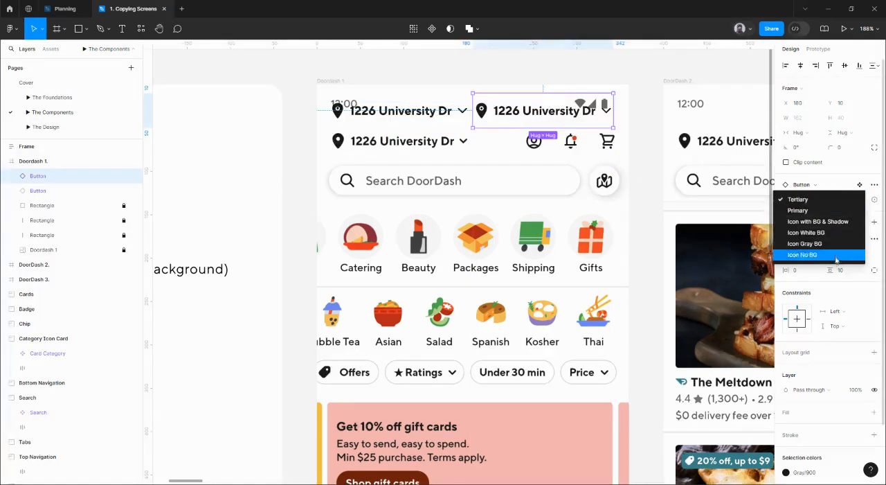
pyautogui.click(834, 257)
pyautogui.moveTo(492, 114); pyautogui.dragTo(537, 145)
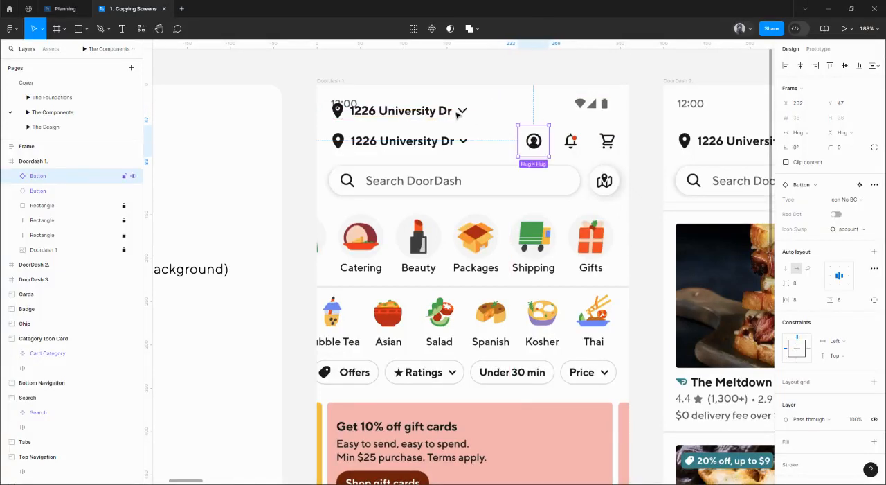
pyautogui.moveTo(450, 115); pyautogui.dragTo(417, 145)
pyautogui.scroll(4, 408, 145)
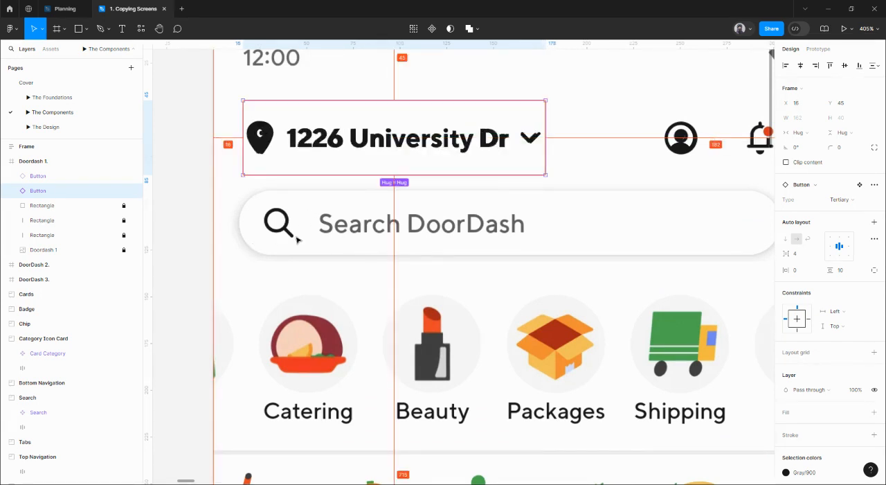
# Step: Duplicate the account button onto the bell icon, swap its icon to notifications and enable its red dot
pyautogui.hscroll(3, 445, 204)
pyautogui.click(576, 145)
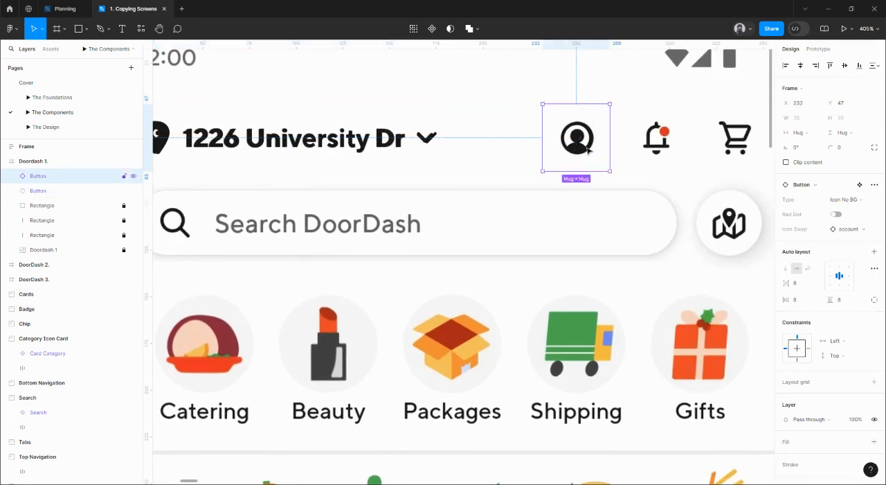
pyautogui.moveTo(576, 145); pyautogui.dragTo(655, 146)
pyautogui.click(858, 229)
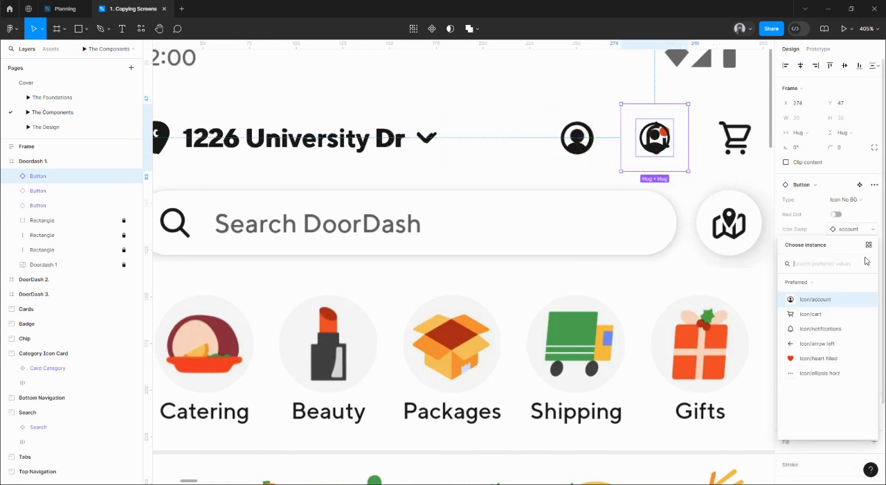
pyautogui.click(828, 329)
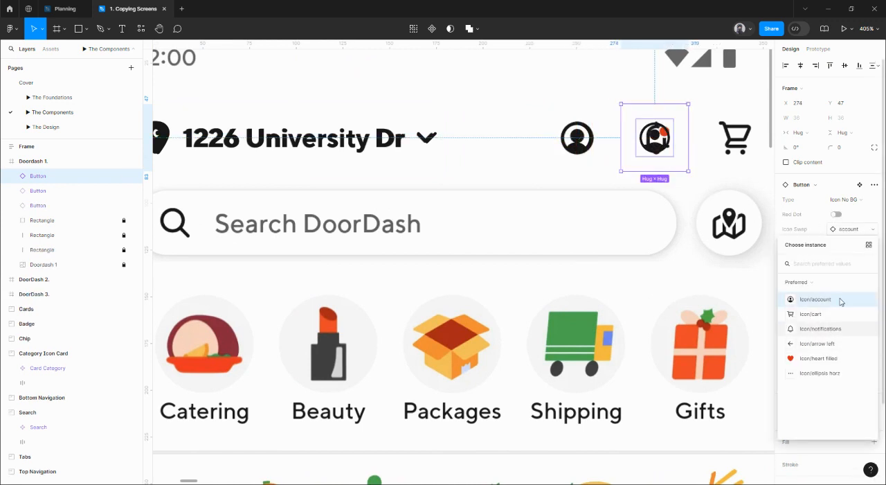
pyautogui.click(836, 215)
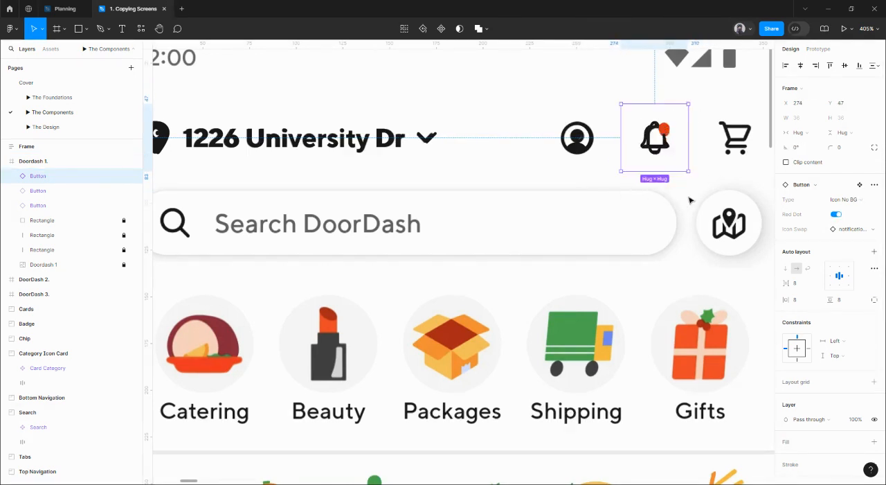
# Step: Duplicate the notification button onto the cart icon, swap its icon to cart and disable its red dot
pyautogui.hscroll(4, 672, 188)
pyautogui.moveTo(497, 144); pyautogui.dragTo(579, 145)
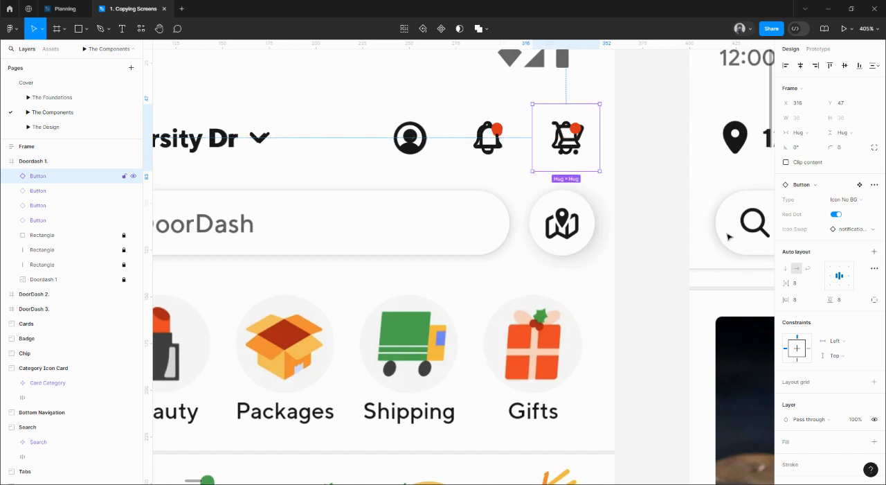
pyautogui.click(856, 233)
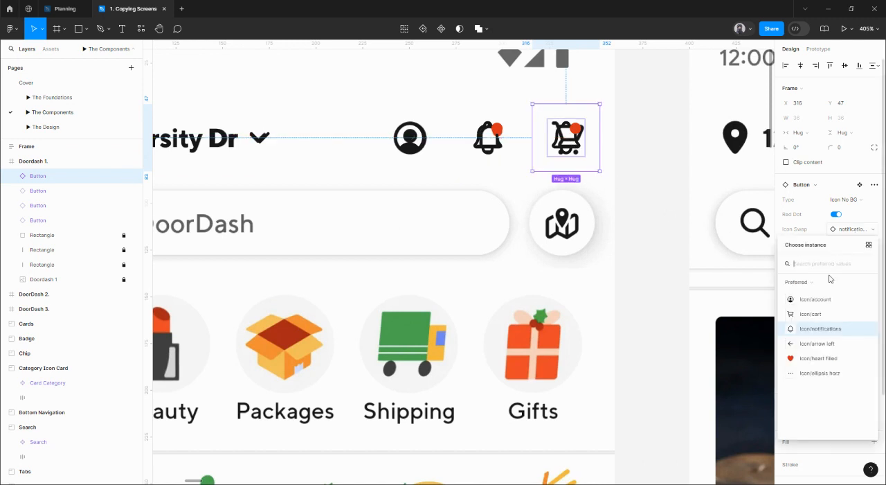
pyautogui.click(821, 314)
pyautogui.click(836, 214)
pyautogui.scroll(-5, 649, 201)
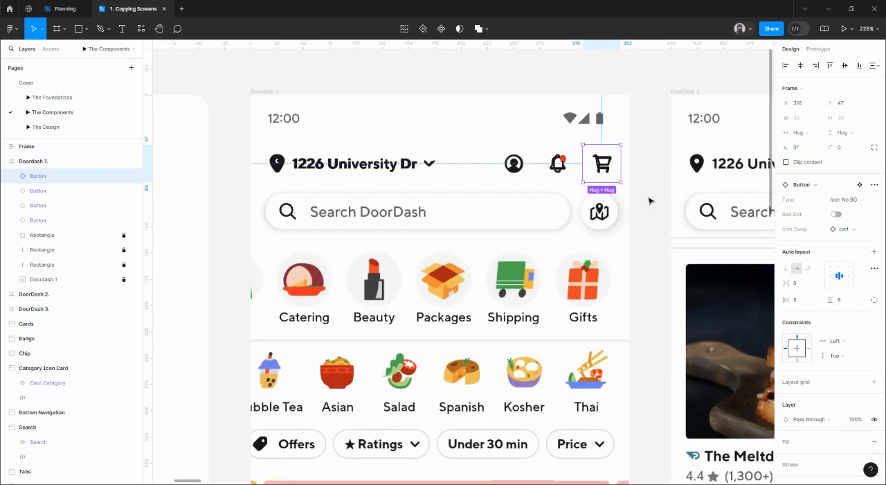
# Step: Align the address, account, notification and cart buttons on their vertical centers
pyautogui.click(564, 204)
pyautogui.moveTo(563, 170); pyautogui.dragTo(626, 175)
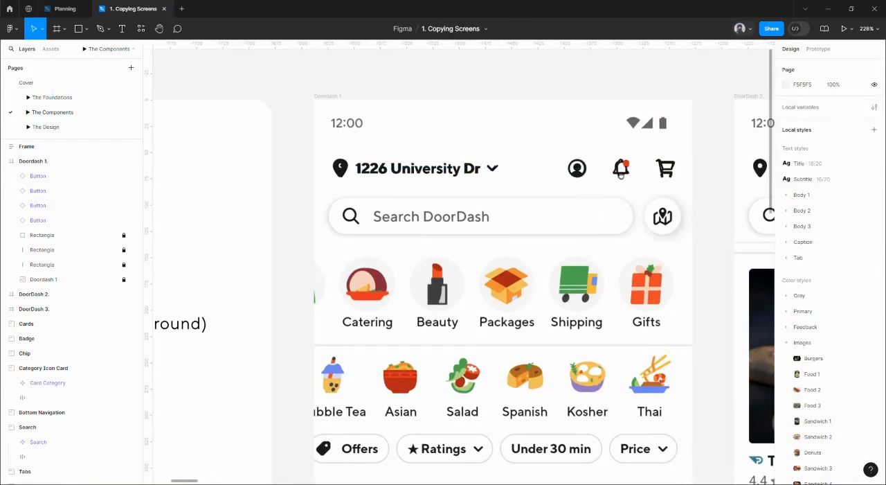
pyautogui.click(661, 176)
pyautogui.keyDown('shift'); pyautogui.click(620, 168); pyautogui.keyUp('shift')
pyautogui.keyDown('shift'); pyautogui.click(576, 168); pyautogui.keyUp('shift')
pyautogui.keyDown('shift'); pyautogui.click(409, 170); pyautogui.keyUp('shift')
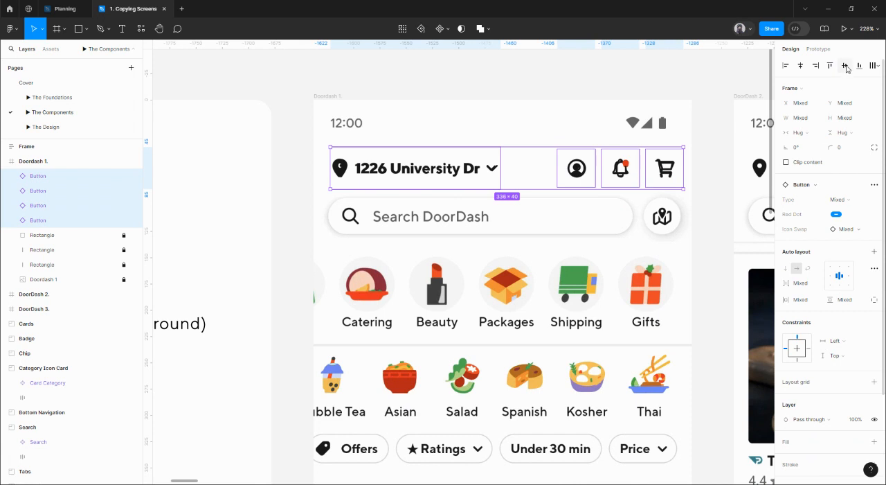
pyautogui.click(312, 175)
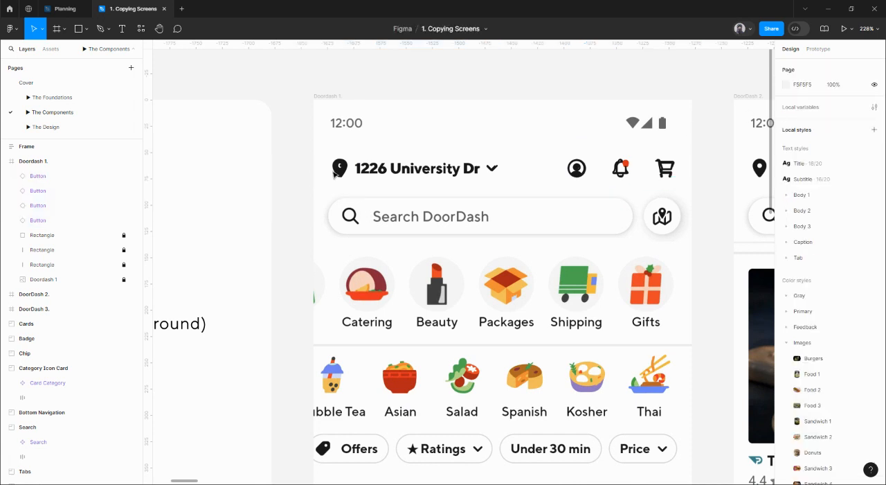
# Step: Draw a small square near the left edge of the Doordash 1 frame and size it to 16 × 16
pyautogui.hscroll(2, 304, 148)
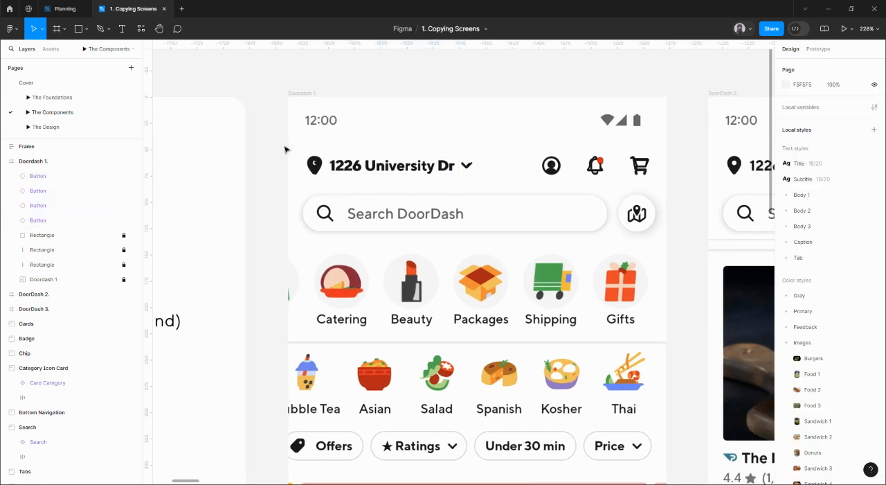
pyautogui.press('r')
pyautogui.moveTo(294, 137); pyautogui.dragTo(305, 148)
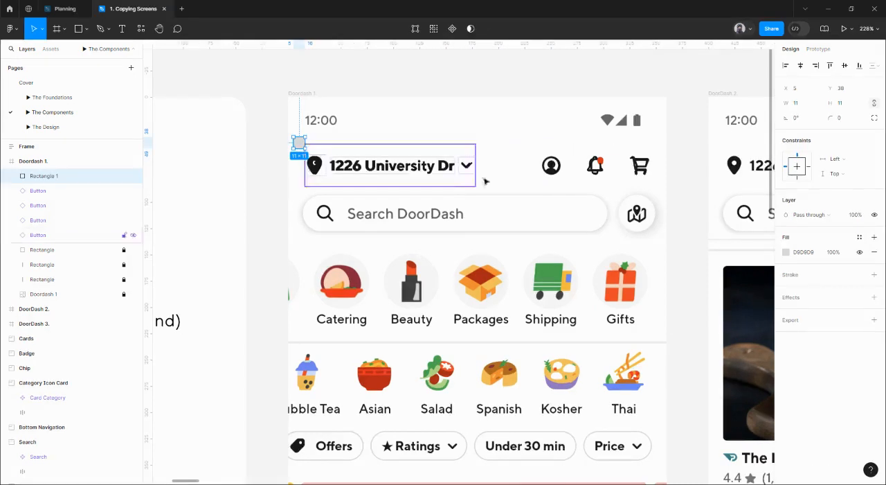
pyautogui.click(795, 104)
pyautogui.write('16')
pyautogui.press('Return')
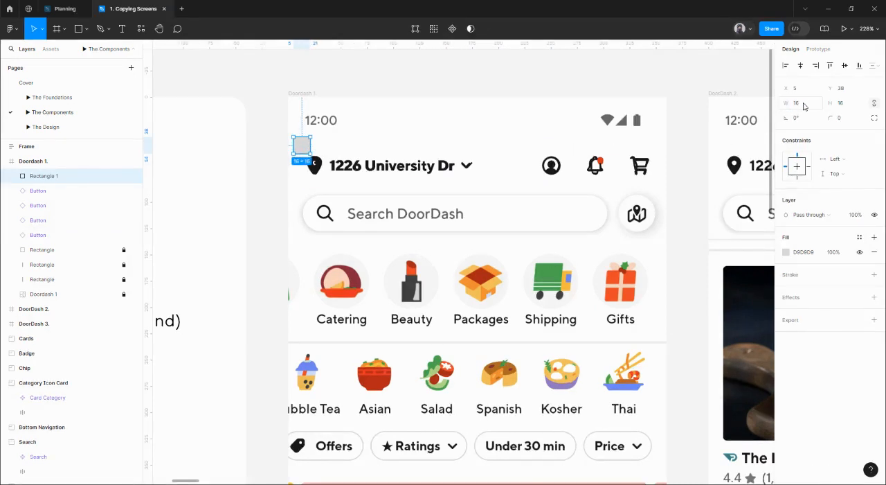
# Step: Align the 16 px square to the frame's left edge and place a duplicate aligned to its right edge
pyautogui.click(787, 67)
pyautogui.hotkey('ctrl', 'd')
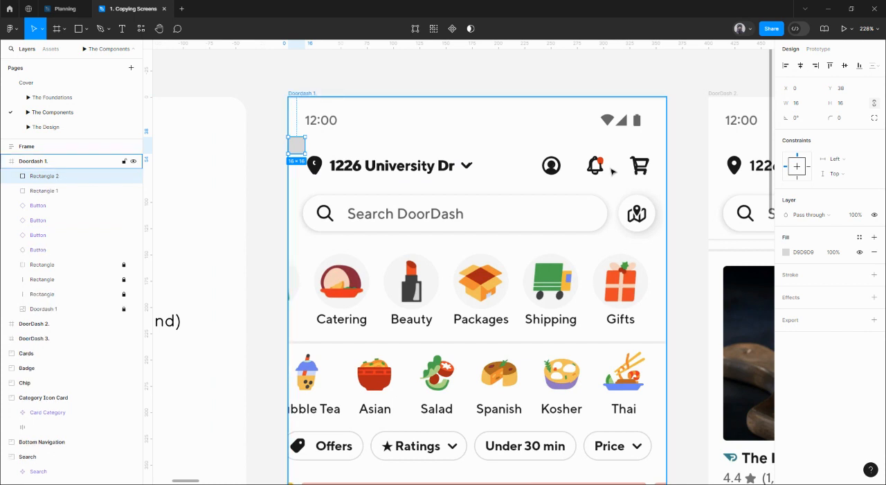
pyautogui.click(816, 65)
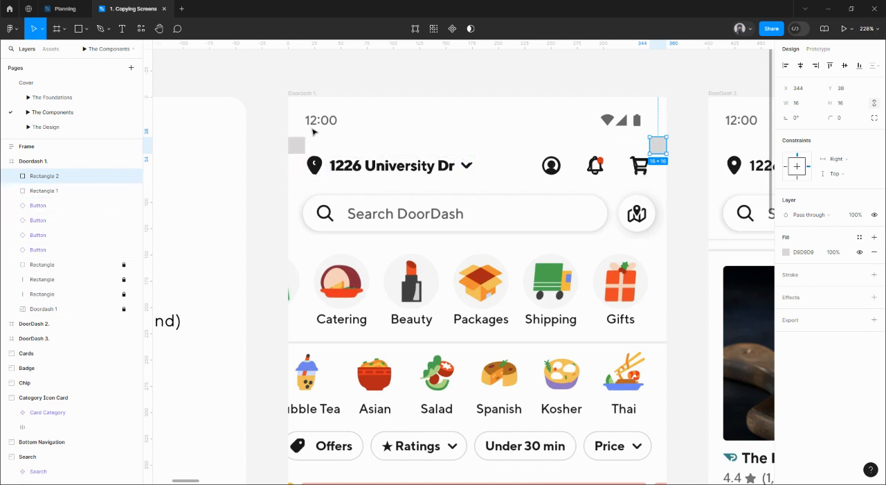
# Step: Add vertical guides to the Doordash 1 frame at the inner edges of both margin squares
pyautogui.click(298, 98)
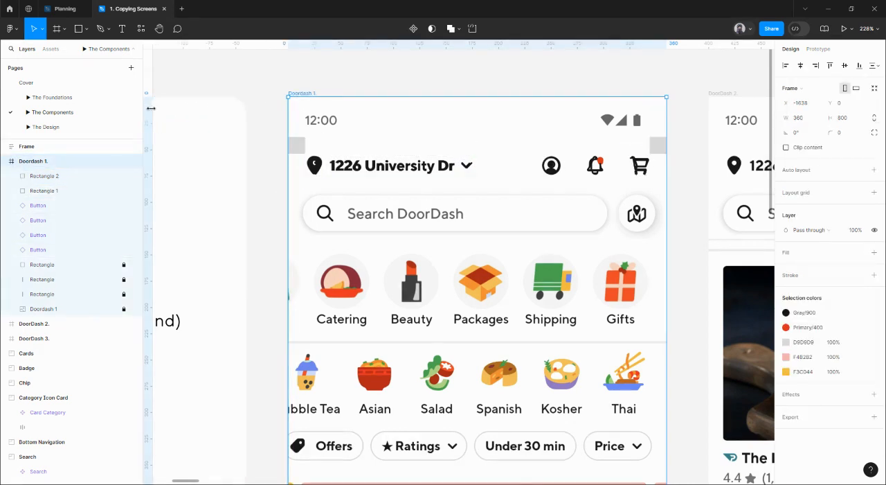
pyautogui.moveTo(150, 109); pyautogui.dragTo(304, 134)
pyautogui.moveTo(150, 136); pyautogui.dragTo(650, 154)
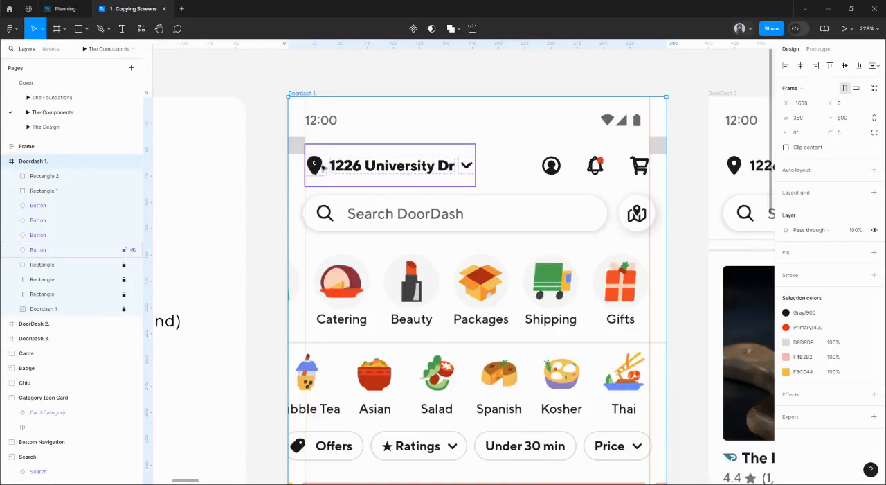
# Step: Examine how the cart button's bounds and icon sit against the right margin guide and square
pyautogui.moveTo(686, 182); pyautogui.dragTo(651, 162)
pyautogui.click(606, 151)
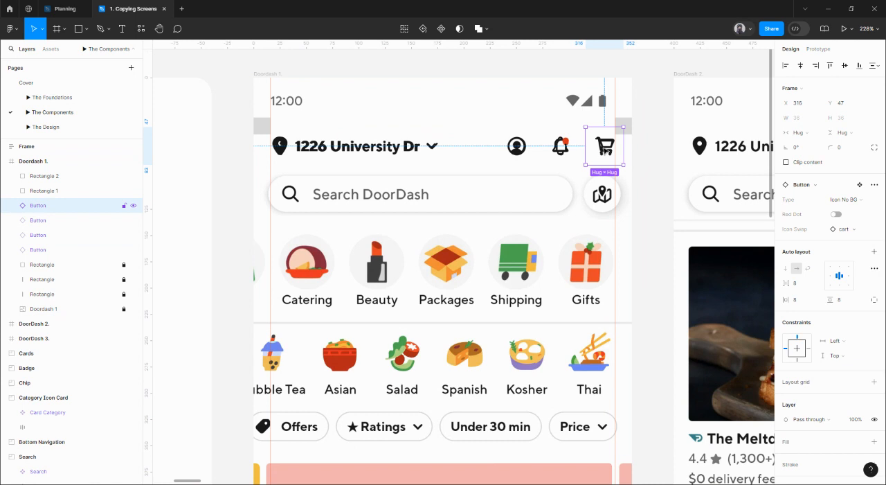
pyautogui.press('alt')
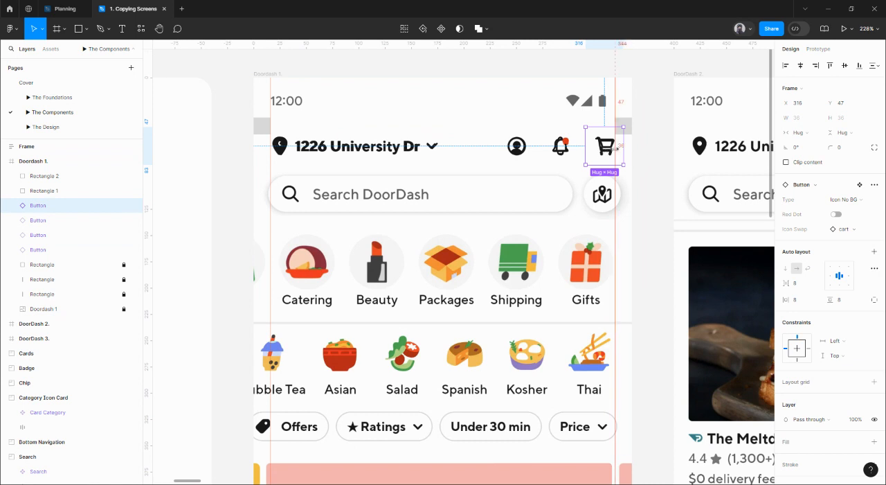
pyautogui.scroll(5, 615, 145)
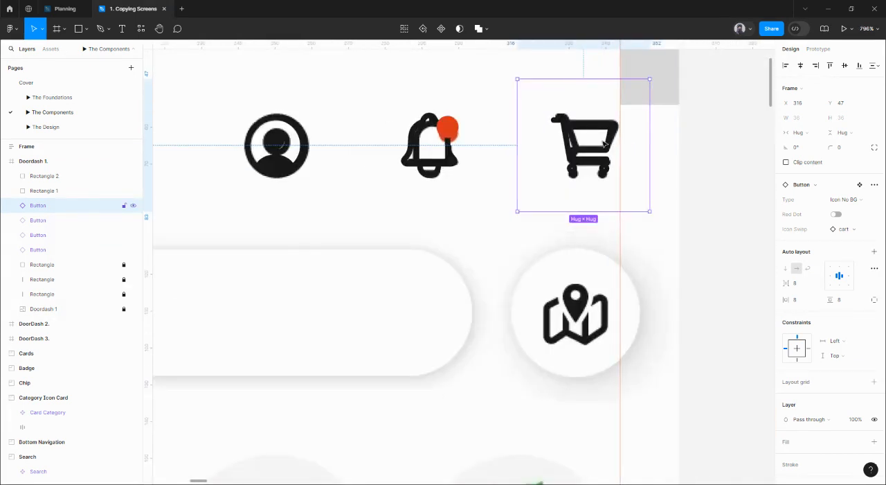
pyautogui.scroll(-5, 661, 141)
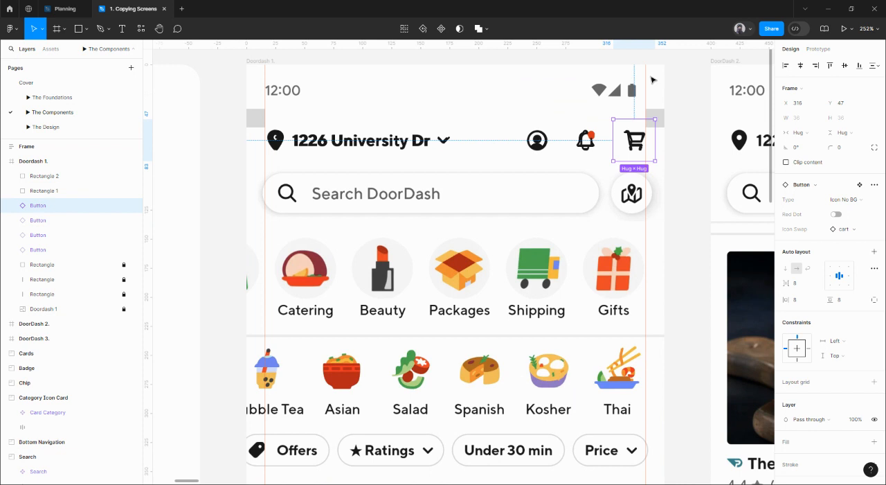
pyautogui.scroll(-1, 674, 108)
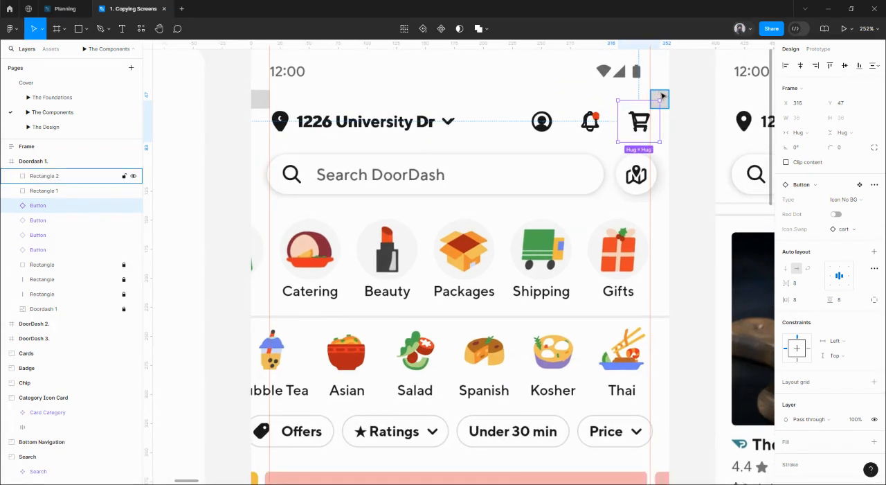
pyautogui.click(662, 97)
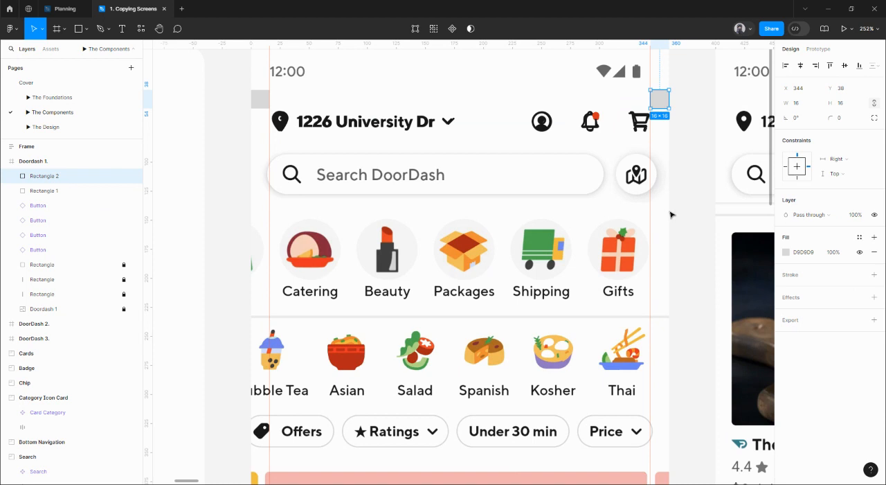
pyautogui.click(640, 119)
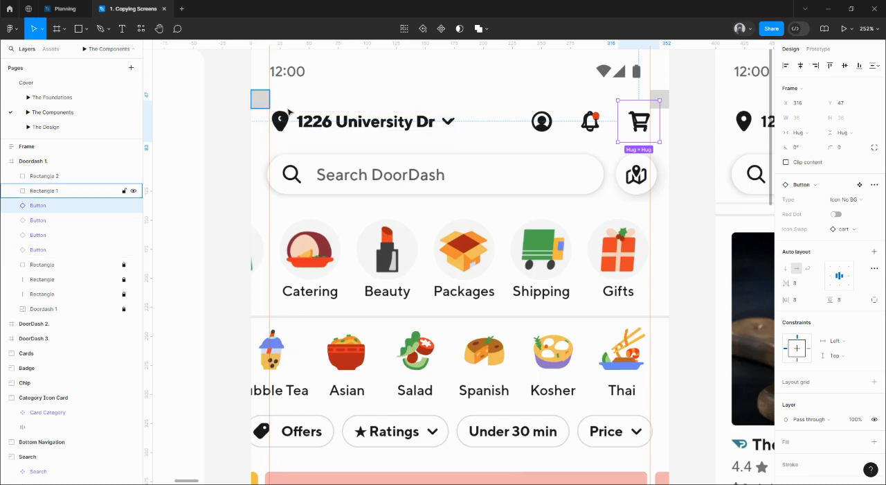
pyautogui.moveTo(638, 122); pyautogui.dragTo(663, 136)
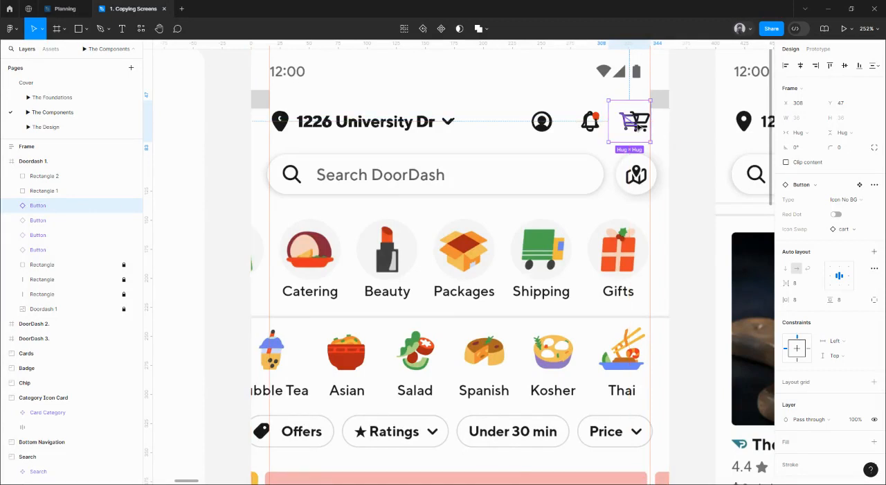
# Step: Select the address button together with the three icon buttons and wrap them in a new frame
pyautogui.keyDown('shift'); pyautogui.click(590, 121); pyautogui.keyUp('shift')
pyautogui.keyDown('shift'); pyautogui.click(543, 125); pyautogui.keyUp('shift')
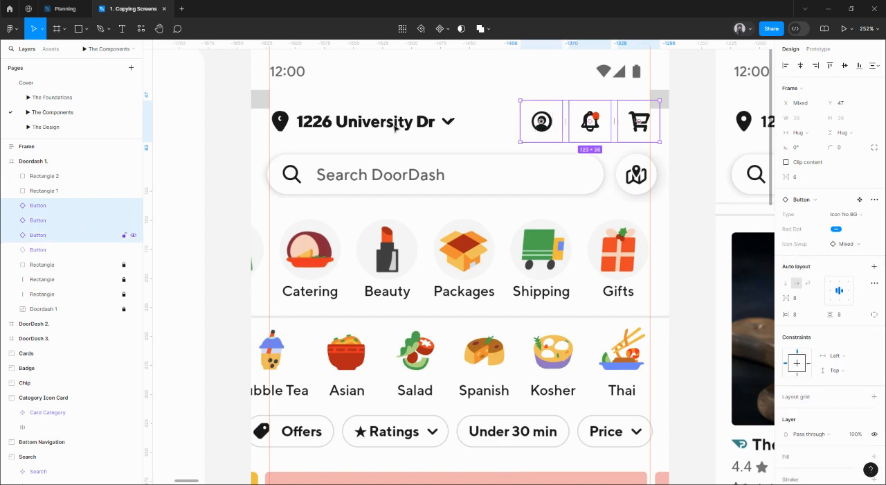
pyautogui.keyDown('shift'); pyautogui.click(372, 127); pyautogui.keyUp('shift')
pyautogui.rightClick(337, 118)
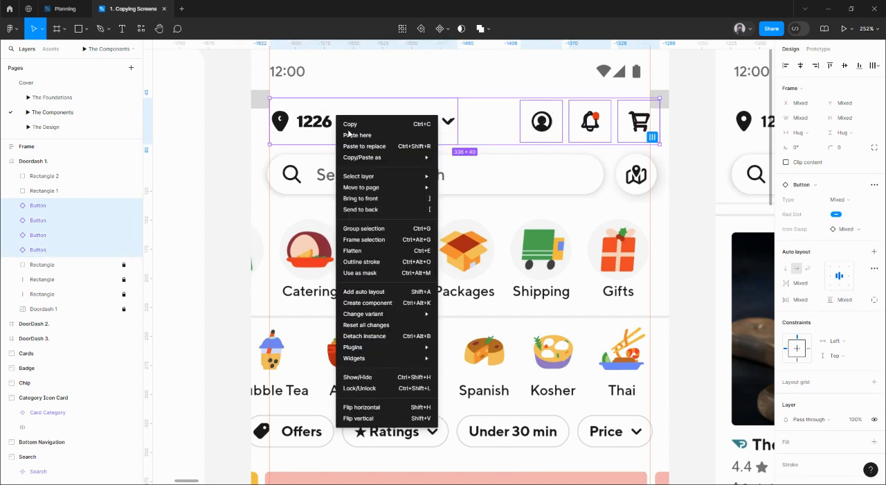
pyautogui.click(374, 240)
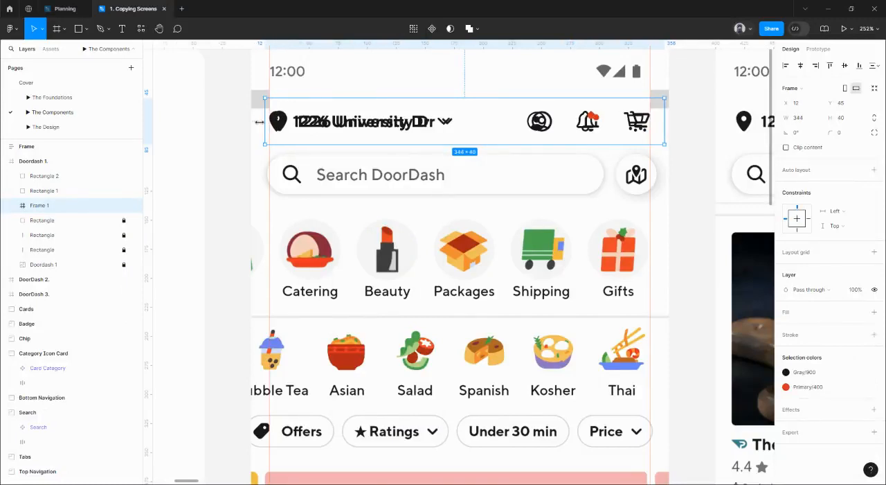
# Step: Extend the new frame to both edges of the screen at 360 wide and set its height to 56
pyautogui.moveTo(259, 121)
pyautogui.mouseDown()
pyautogui.moveTo(248, 119)
pyautogui.moveTo(267, 125)
pyautogui.moveTo(251, 123)
pyautogui.mouseUp()
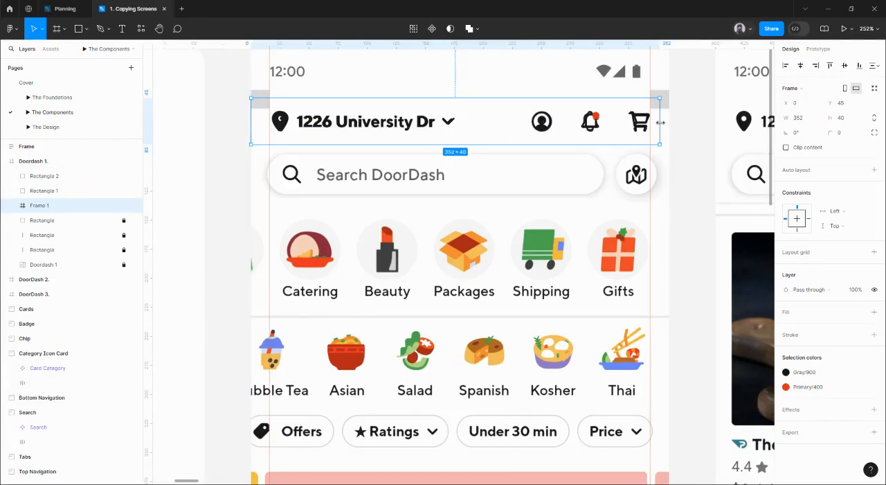
pyautogui.moveTo(660, 123); pyautogui.dragTo(668, 124)
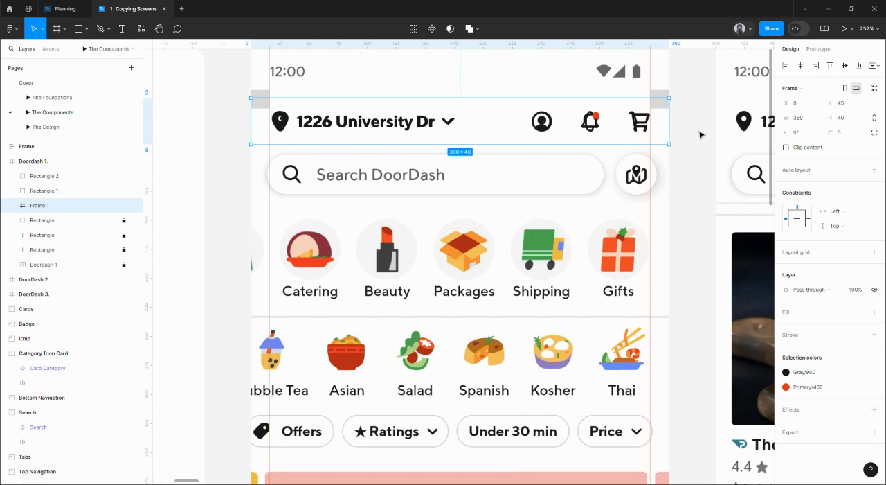
pyautogui.click(844, 121)
pyautogui.press('Return')
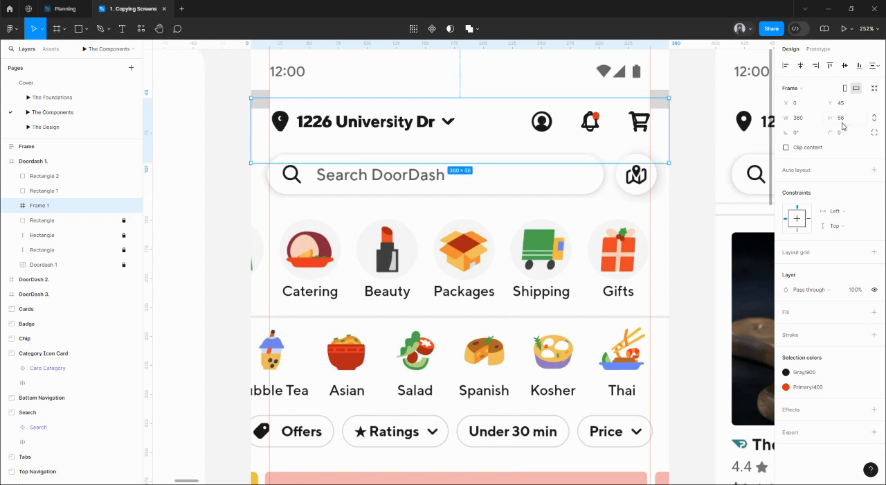
# Step: Move Frame 1 with its four buttons out of the Doordash 1 screen and place it just above
pyautogui.doubleClick(639, 136)
pyautogui.hotkey('ctrl', 'a')
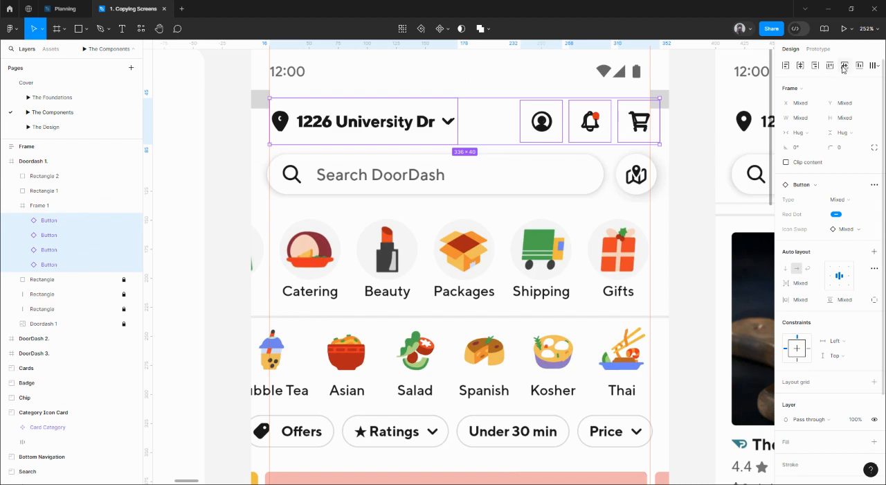
pyautogui.click(691, 145)
pyautogui.scroll(3, 700, 243)
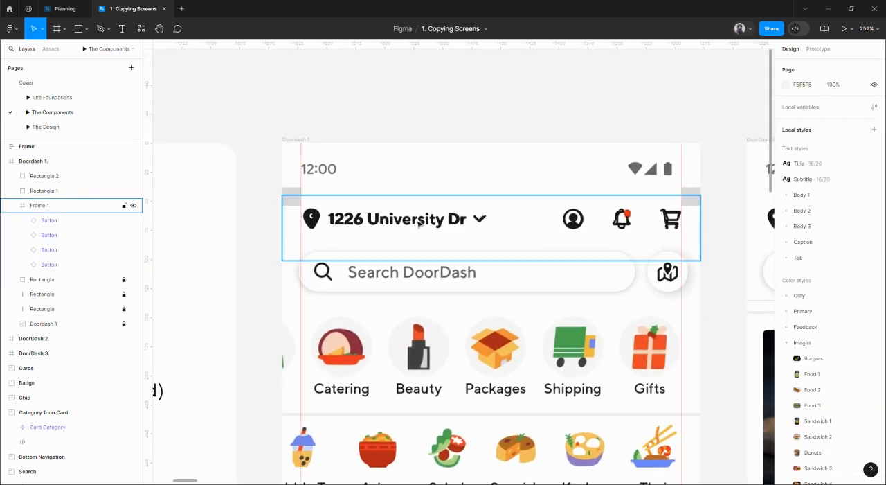
pyautogui.moveTo(419, 224); pyautogui.dragTo(412, 92)
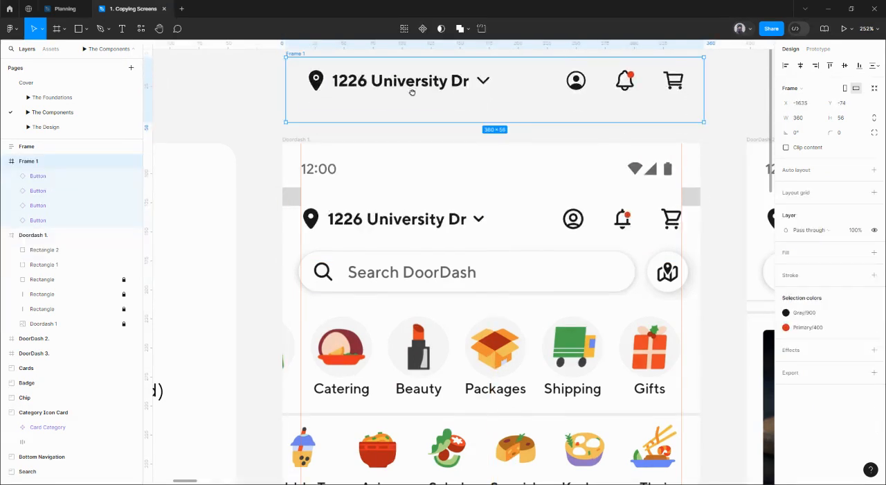
# Step: Give Frame 1 a Gray/100 fill from the color styles
pyautogui.scroll(2, 412, 92)
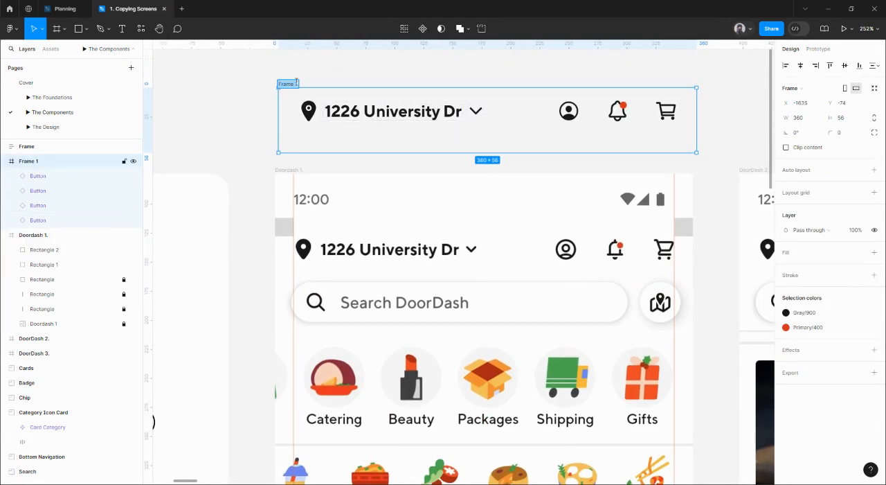
pyautogui.click(345, 70)
pyautogui.click(309, 88)
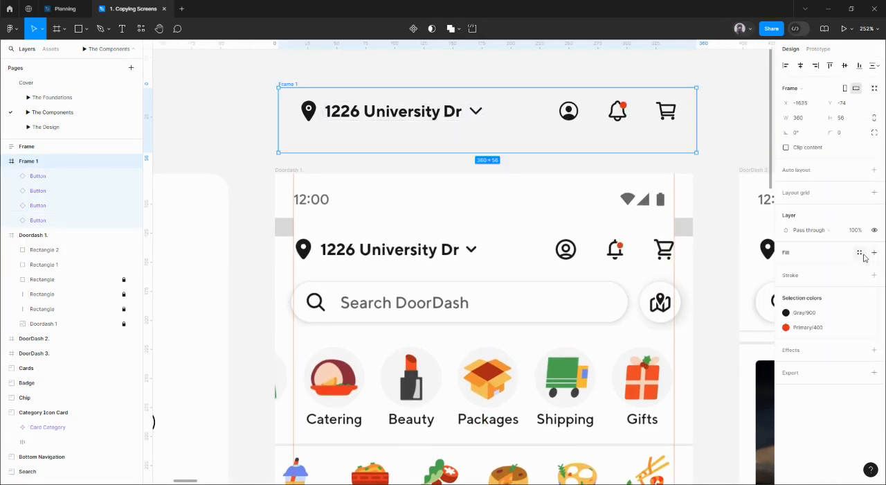
pyautogui.click(863, 254)
pyautogui.click(683, 327)
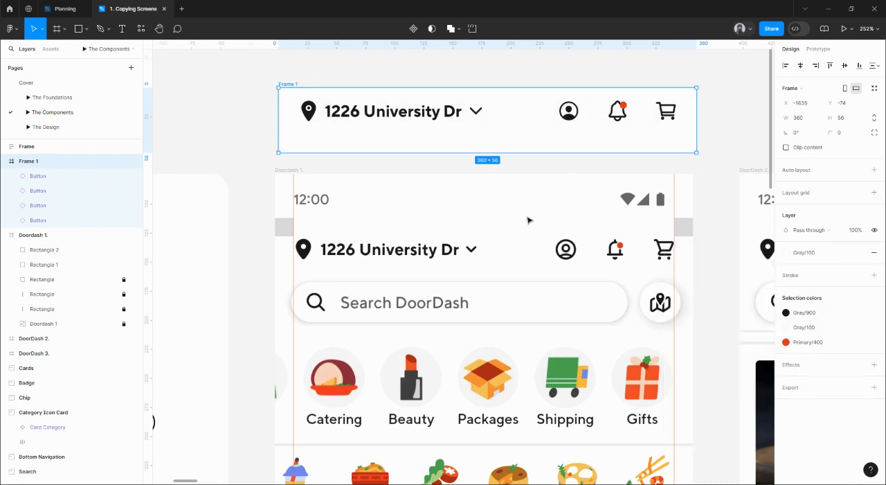
# Step: Select the address button and the three icon buttons in Frame 1 and center them vertically in the frame
pyautogui.click(433, 118)
pyautogui.keyDown('shift'); pyautogui.click(589, 123); pyautogui.keyUp('shift')
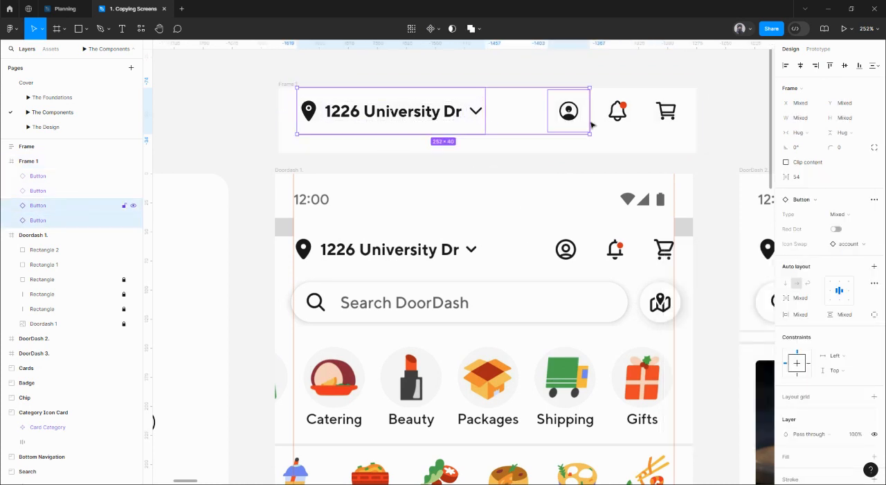
pyautogui.keyDown('shift'); pyautogui.click(622, 122); pyautogui.keyUp('shift')
pyautogui.keyDown('shift'); pyautogui.click(676, 124); pyautogui.keyUp('shift')
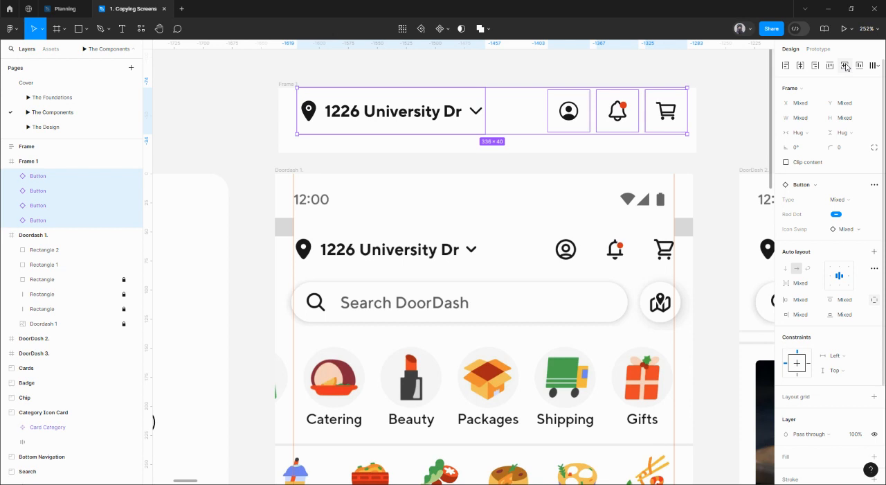
pyautogui.click(846, 67)
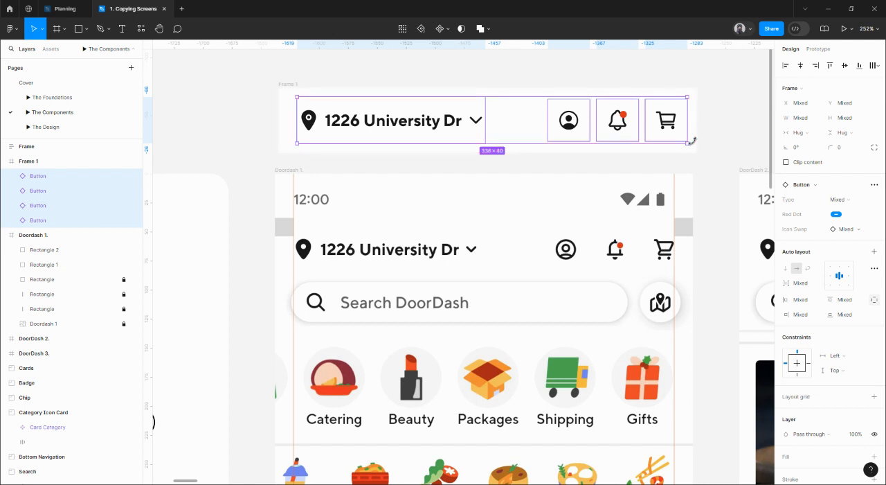
# Step: Rename Frame 1 as Top Navigation/Default
pyautogui.click(284, 83)
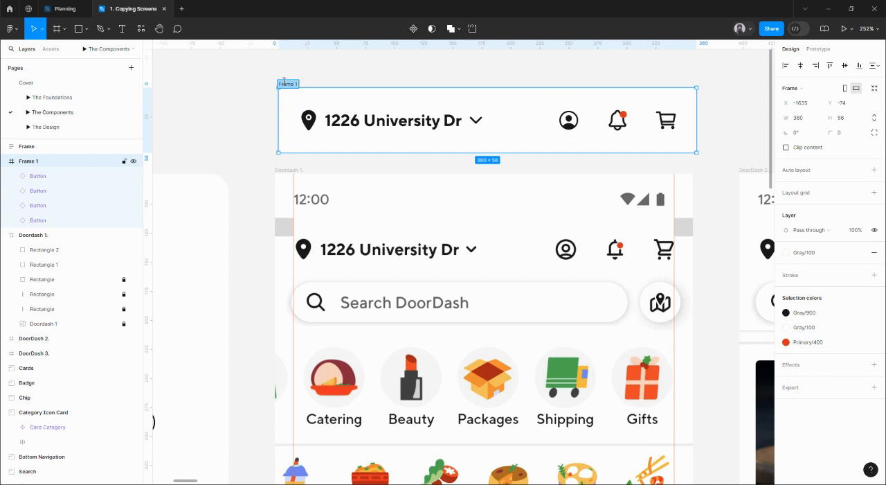
pyautogui.write('Top Navigation/Default')
pyautogui.press('Return')
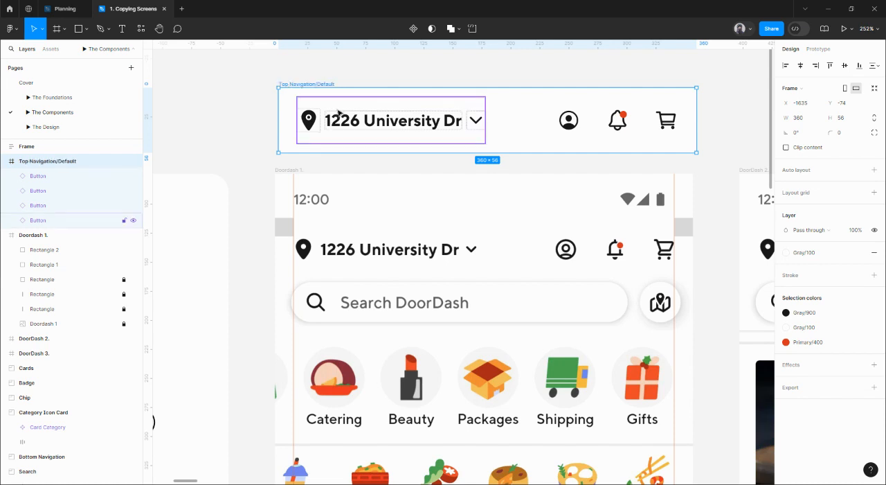
# Step: Position the Top Navigation/Default frame over the reference header in Doordash 1 at Y 37 and remove its fill
pyautogui.moveTo(310, 118); pyautogui.dragTo(306, 215)
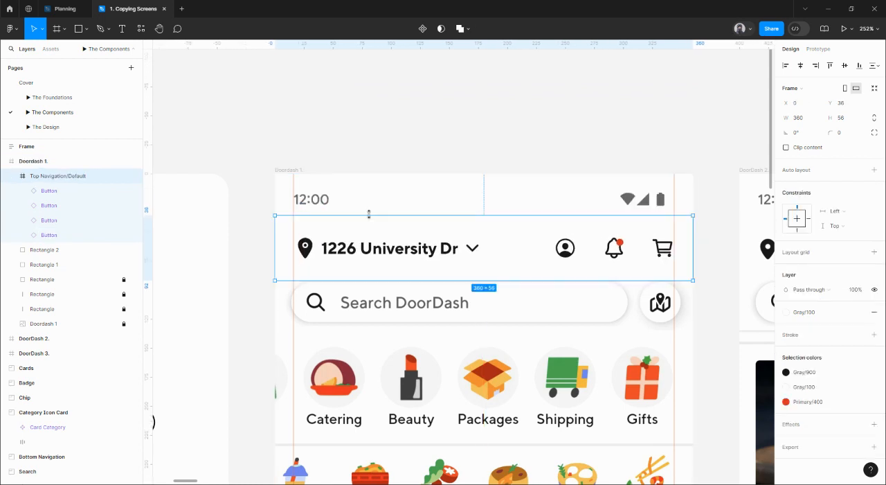
pyautogui.click(875, 312)
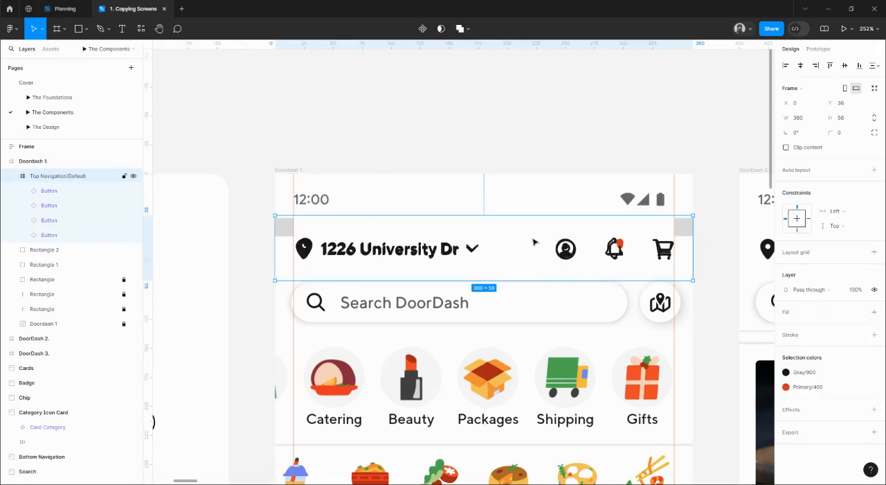
pyautogui.press('Down')
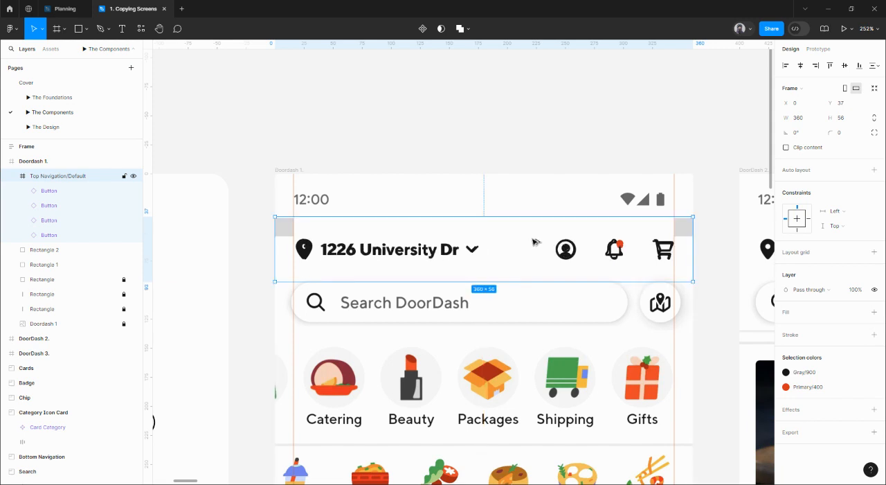
pyautogui.press('alt')
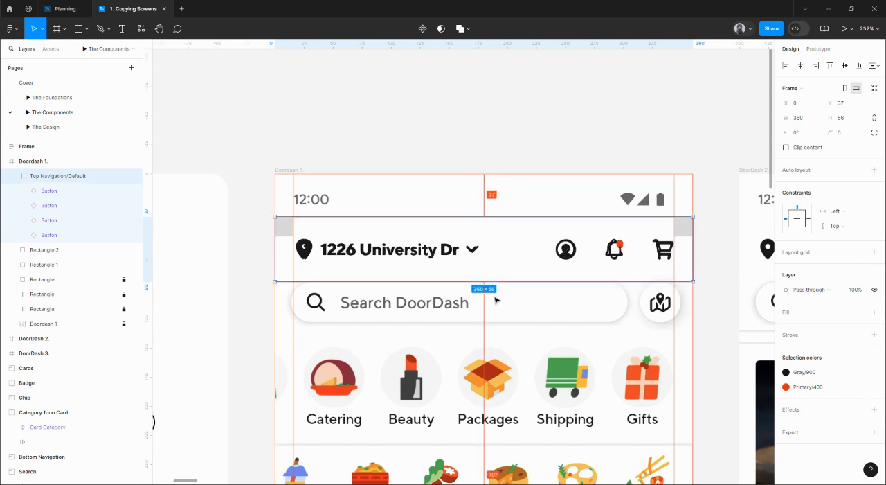
# Step: Reduce the Top Navigation/Default frame's height by 8, to 48
pyautogui.click(843, 119)
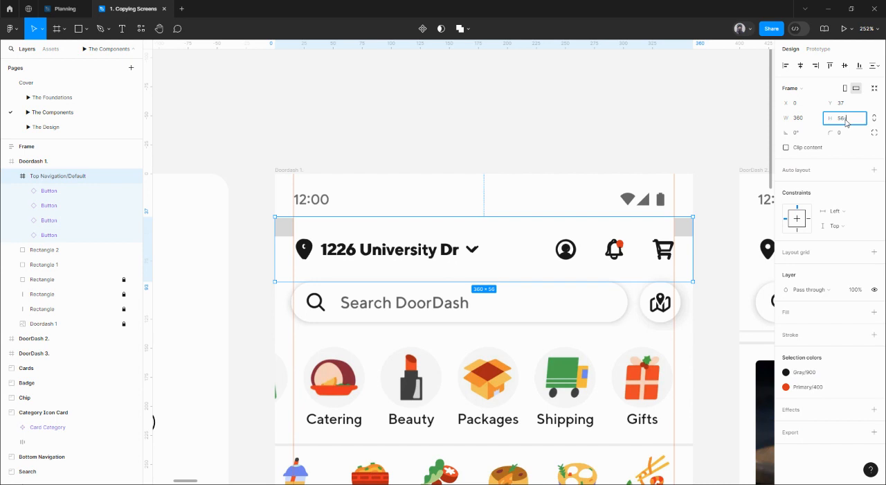
pyautogui.write('-8')
pyautogui.press('Return')
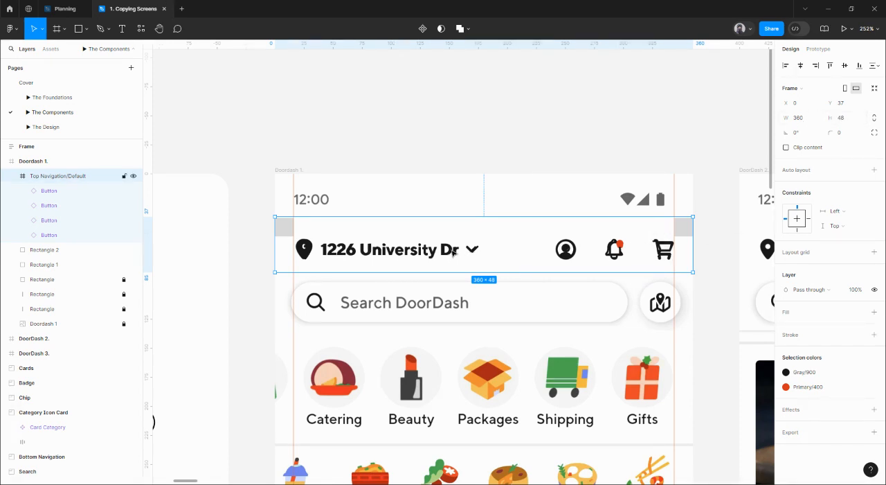
# Step: Move the Top Navigation/Default frame above the Doordash 1 screen and center its four buttons vertically again
pyautogui.moveTo(450, 253); pyautogui.dragTo(448, 141)
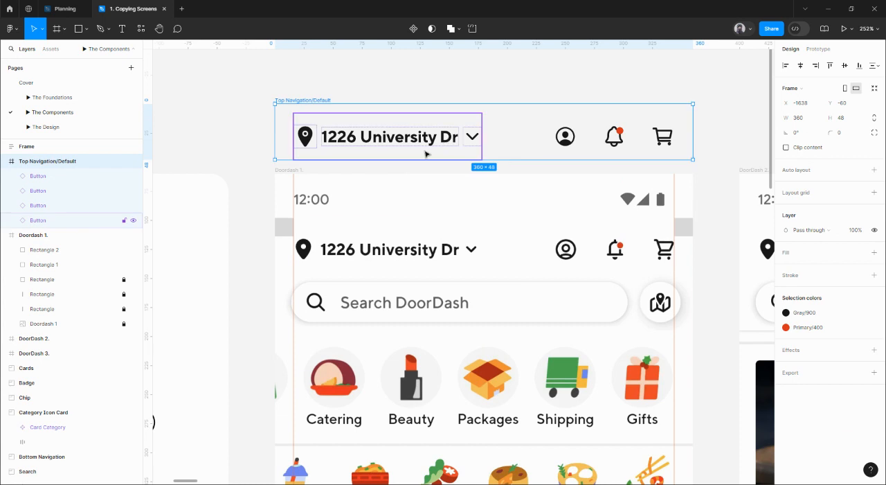
pyautogui.press('Return')
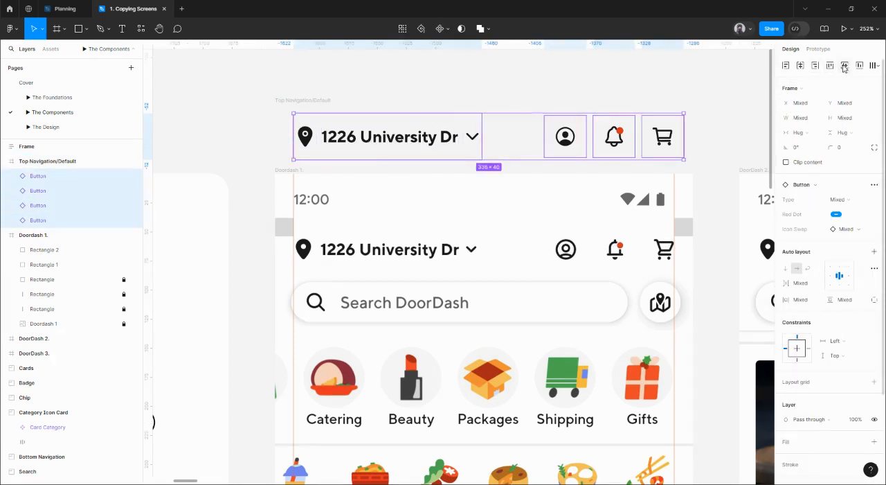
# Step: Apply the Gray/100 color style as the Top Navigation/Default frame's fill
pyautogui.click(359, 118)
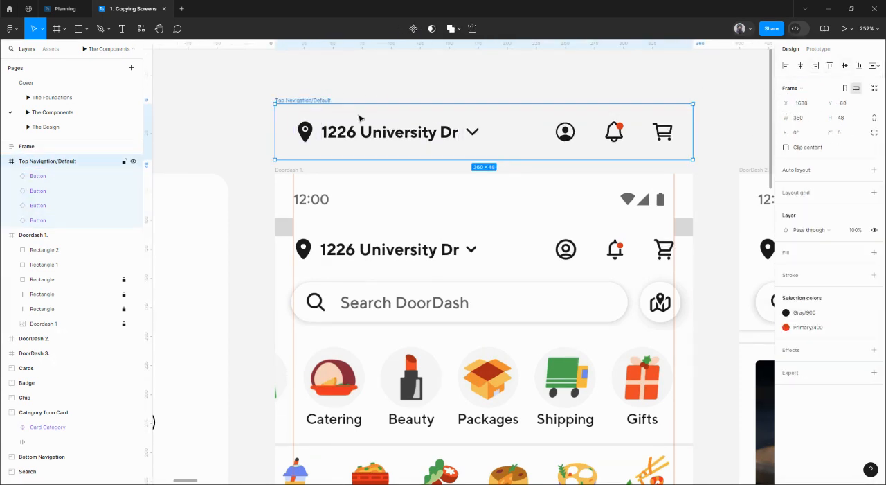
pyautogui.click(859, 252)
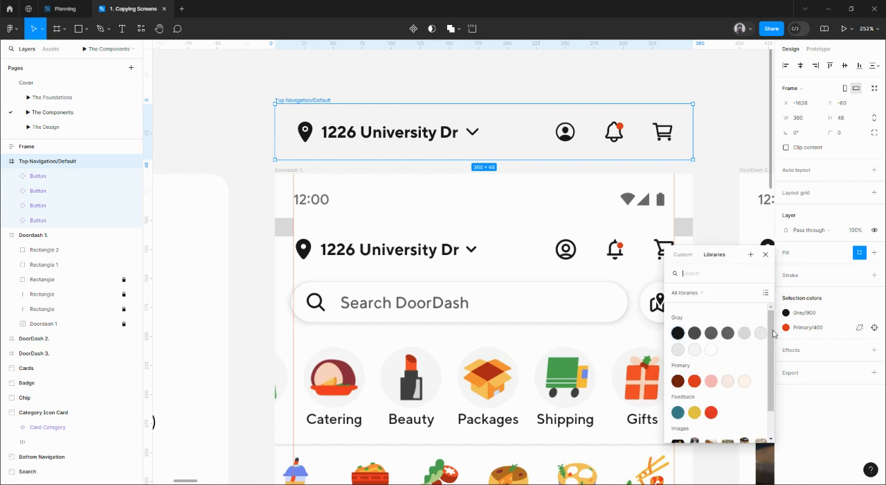
pyautogui.click(711, 349)
# Step: Delete both gray margin squares from the Doordash 1 screen
pyautogui.scroll(-3, 526, 198)
pyautogui.hscroll(-2, 286, 226)
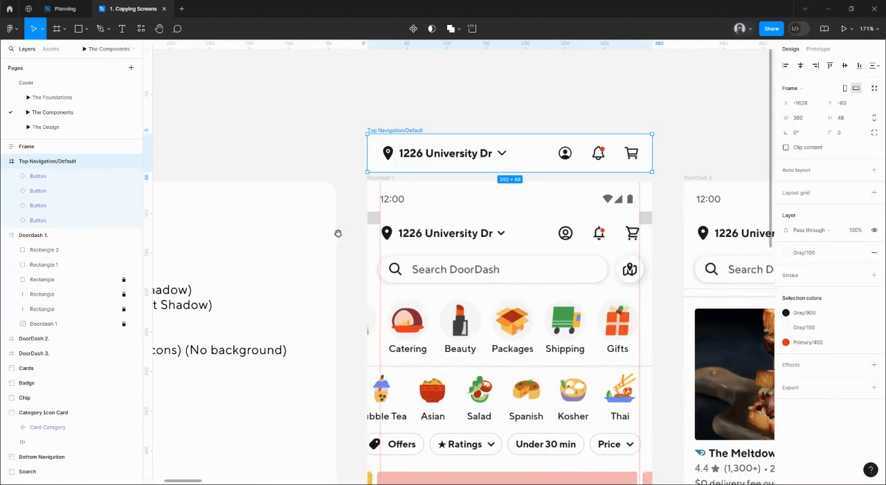
pyautogui.click(374, 217)
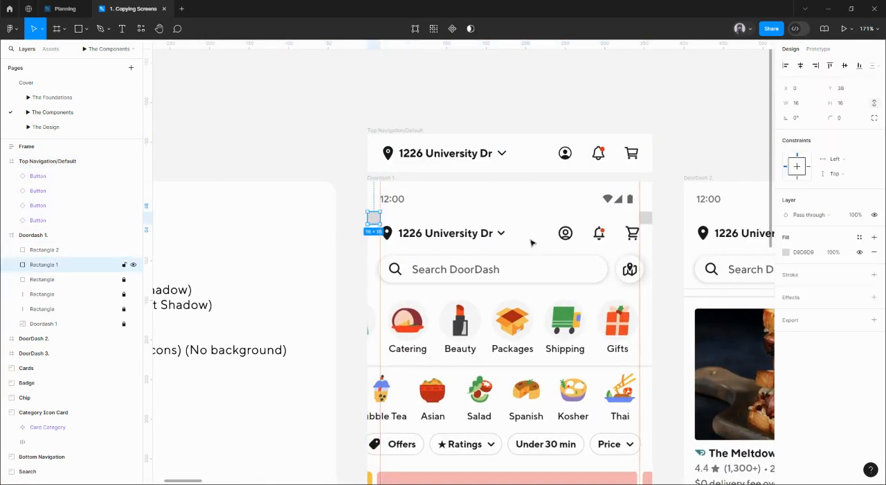
pyautogui.keyDown('shift'); pyautogui.click(649, 218); pyautogui.keyUp('shift')
pyautogui.press('Delete')
# Step: Move the Top Navigation/Default frame so that it sits above the DoorDash 2 screen
pyautogui.hscroll(5, 652, 220)
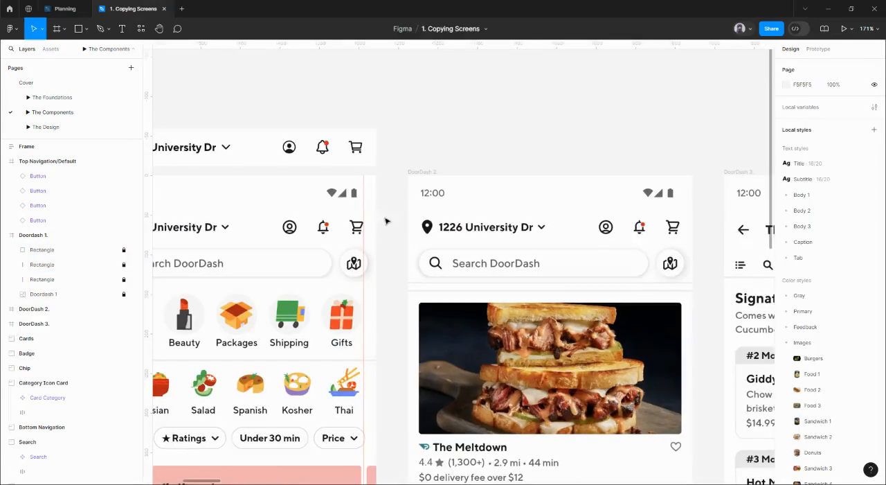
pyautogui.scroll(-5, 263, 175)
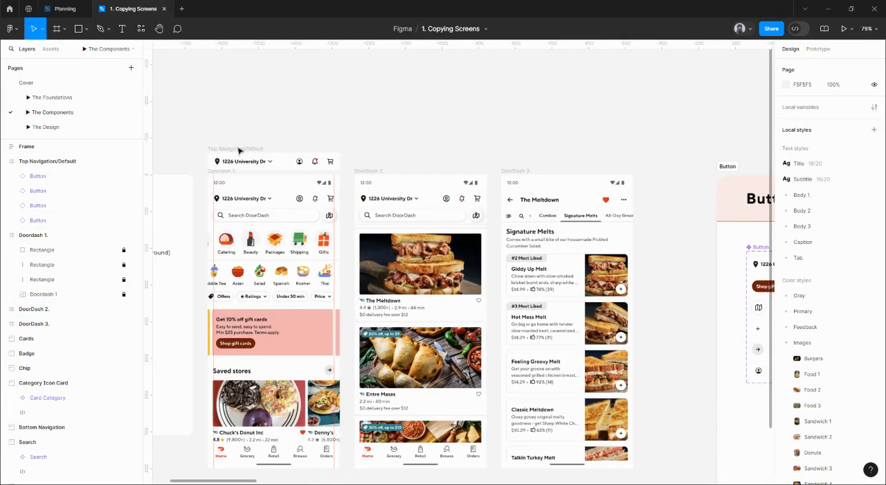
pyautogui.moveTo(251, 151); pyautogui.dragTo(383, 146)
# Step: Copy the cart button from the top navigation onto the DoorDash 3 header and swap its icon to arrow left
pyautogui.scroll(3, 512, 181)
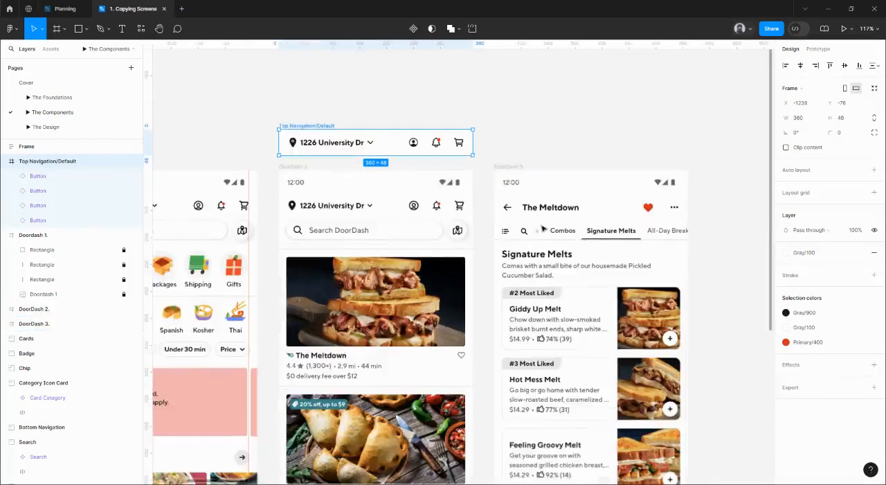
pyautogui.moveTo(538, 225); pyautogui.dragTo(500, 230)
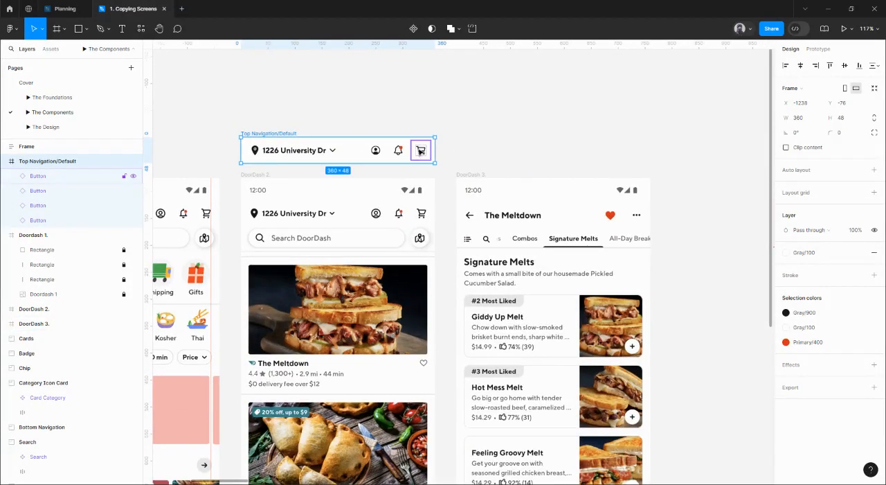
pyautogui.moveTo(421, 151); pyautogui.dragTo(476, 214)
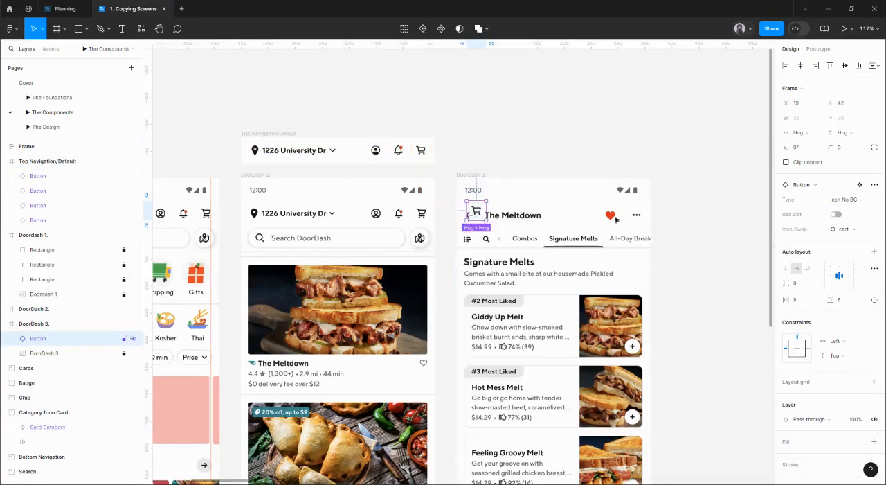
pyautogui.click(843, 229)
pyautogui.click(819, 344)
# Step: Align the arrow left button over the reference back arrow in DoorDash 3, at X 6 and Y 50
pyautogui.scroll(5, 457, 212)
pyautogui.moveTo(510, 213); pyautogui.dragTo(496, 220)
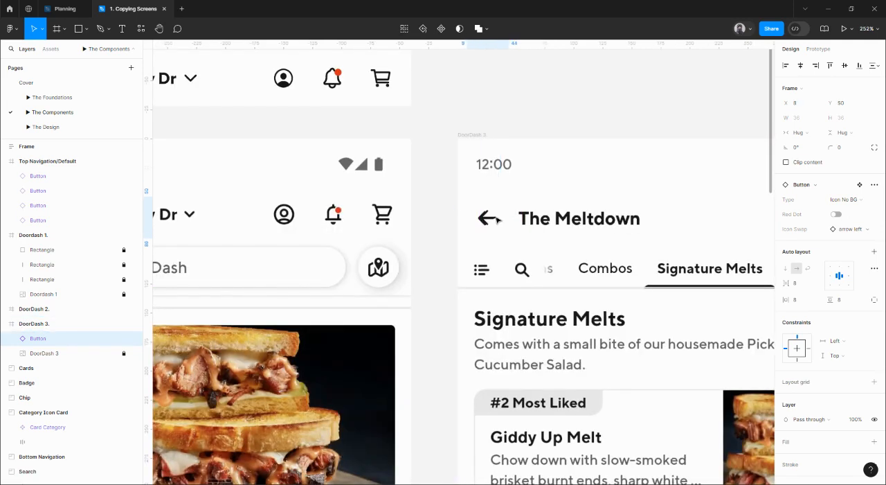
# Step: Examine the preferred values of the Icon Swap property on the Button component set, and return to the top navigation frame
pyautogui.scroll(-5, 496, 219)
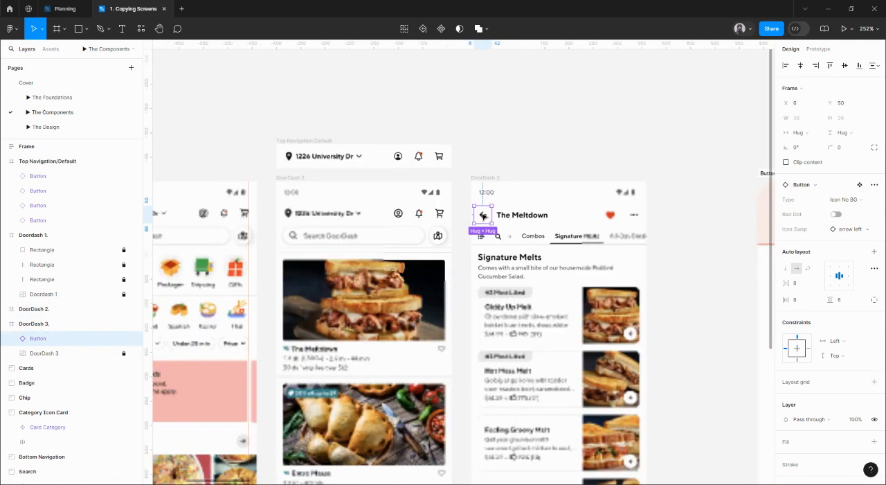
pyautogui.hscroll(3, 442, 194)
pyautogui.scroll(-3, 544, 241)
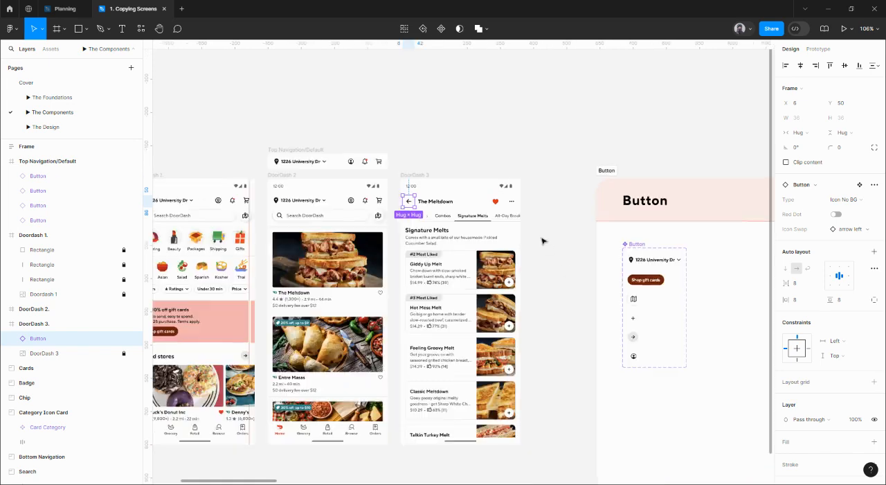
pyautogui.moveTo(554, 237); pyautogui.dragTo(357, 203)
pyautogui.moveTo(748, 262); pyautogui.dragTo(662, 238)
pyautogui.click(343, 188)
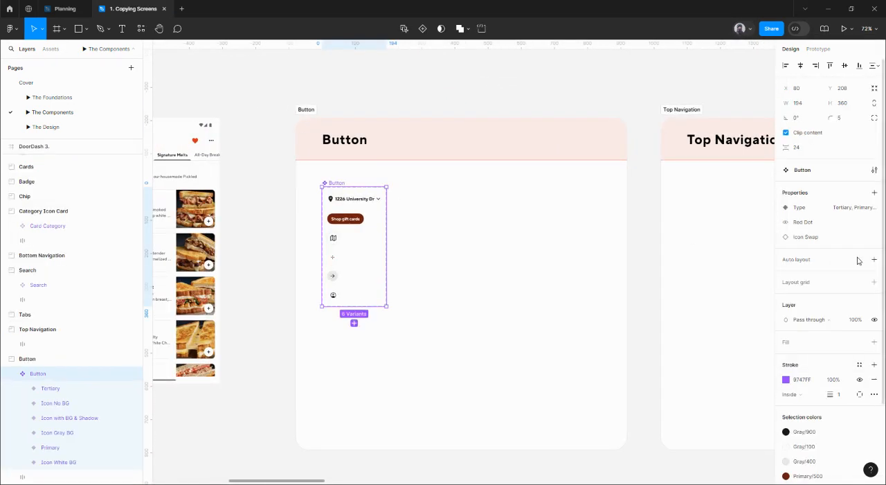
pyautogui.click(860, 240)
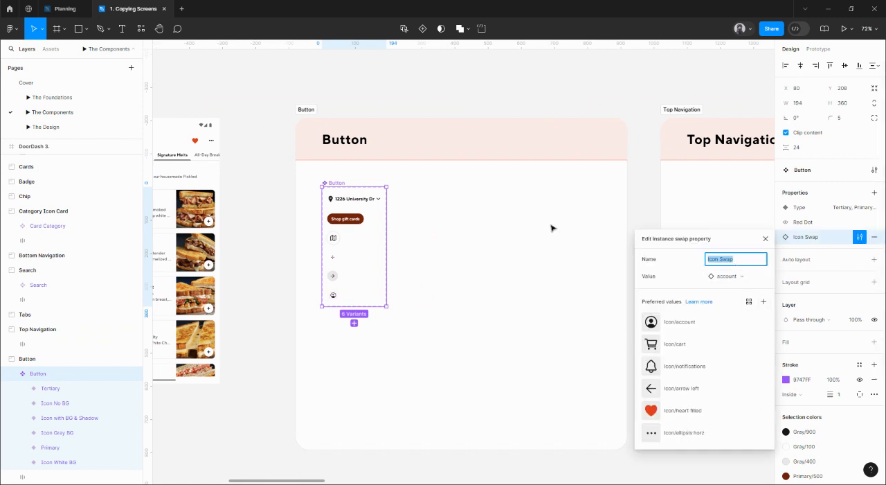
pyautogui.click(502, 95)
pyautogui.moveTo(381, 119); pyautogui.dragTo(710, 181)
pyautogui.hscroll(-2, 658, 186)
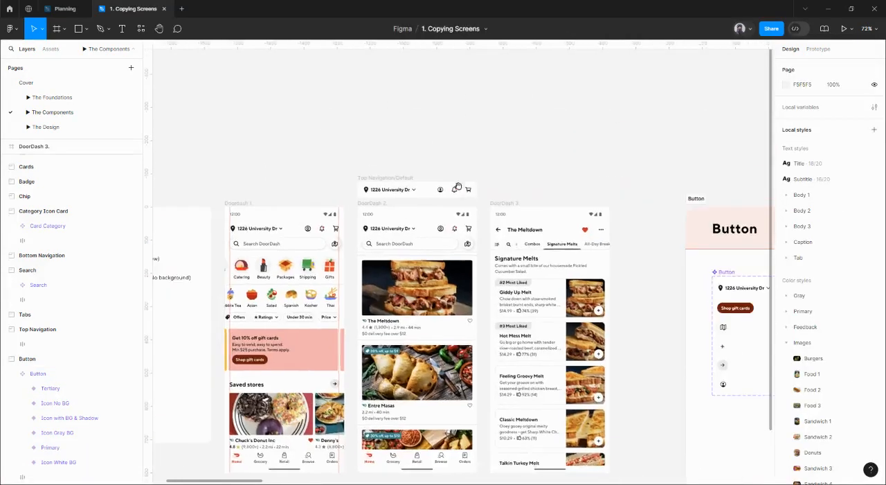
# Step: Try nudging the arrow left button in DoorDash 3 to X 8 and compare its placement with the cart button
pyautogui.keyDown('ctrl'); pyautogui.scroll(5, 492, 194); pyautogui.keyUp('ctrl')
pyautogui.click(513, 321)
pyautogui.hscroll(3, 514, 321)
pyautogui.scroll(-2, 513, 321)
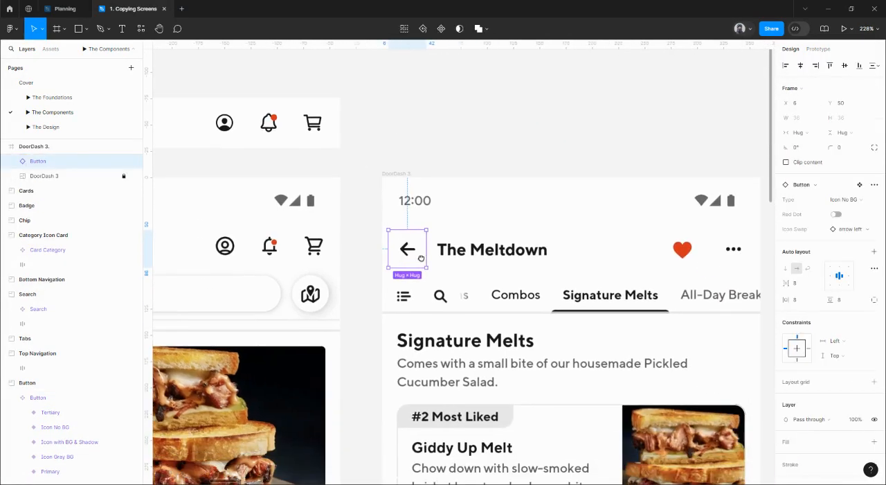
pyautogui.press('Right')
pyautogui.press('Right')
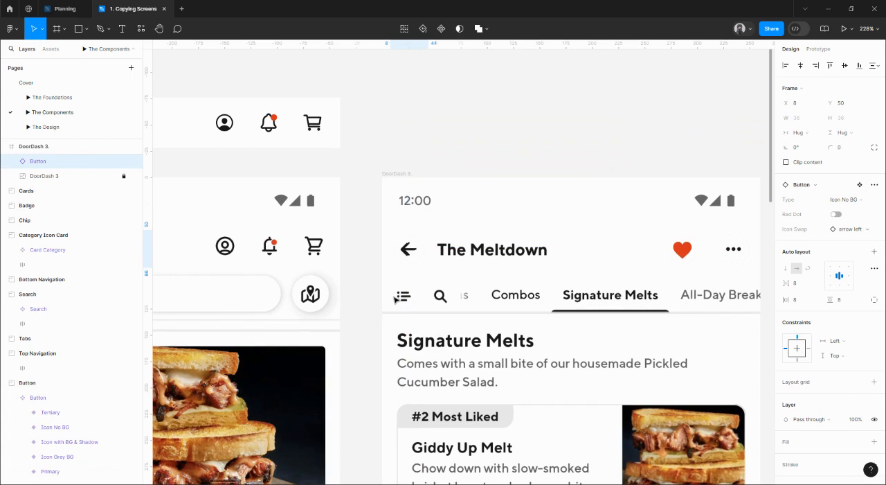
pyautogui.moveTo(404, 263); pyautogui.dragTo(444, 240)
pyautogui.click(360, 116)
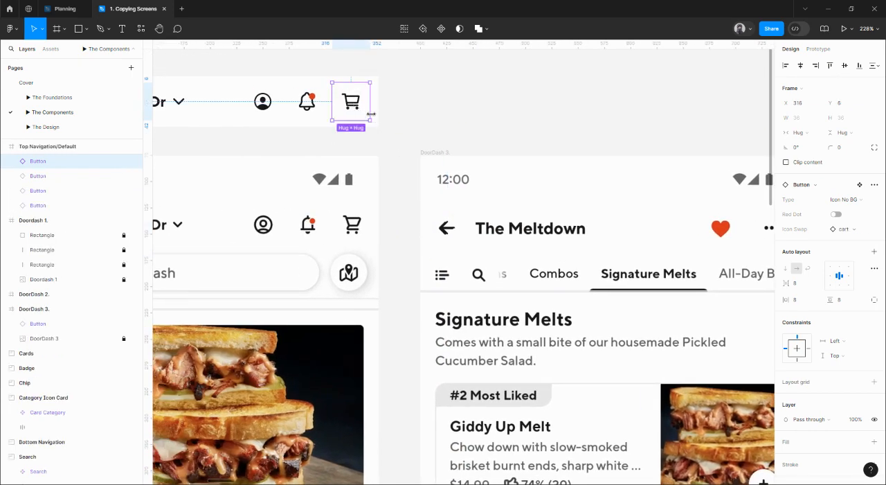
pyautogui.click(456, 242)
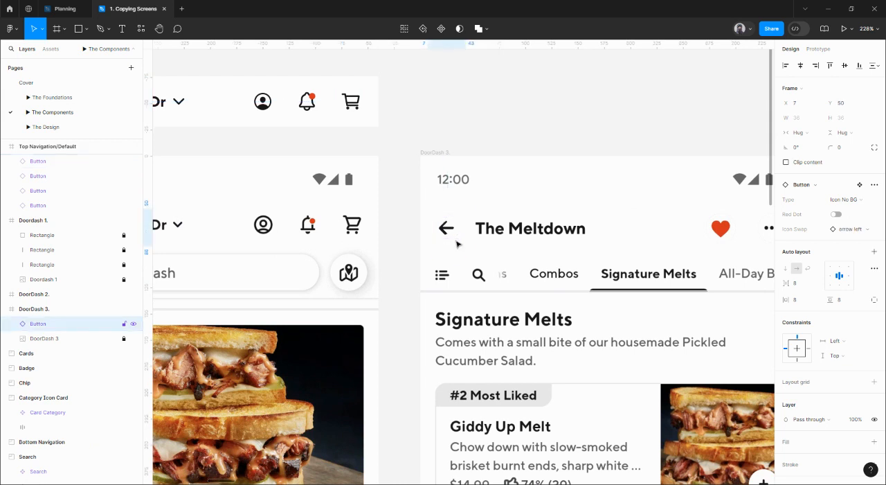
pyautogui.hscroll(3, 443, 229)
pyautogui.scroll(-1, 443, 229)
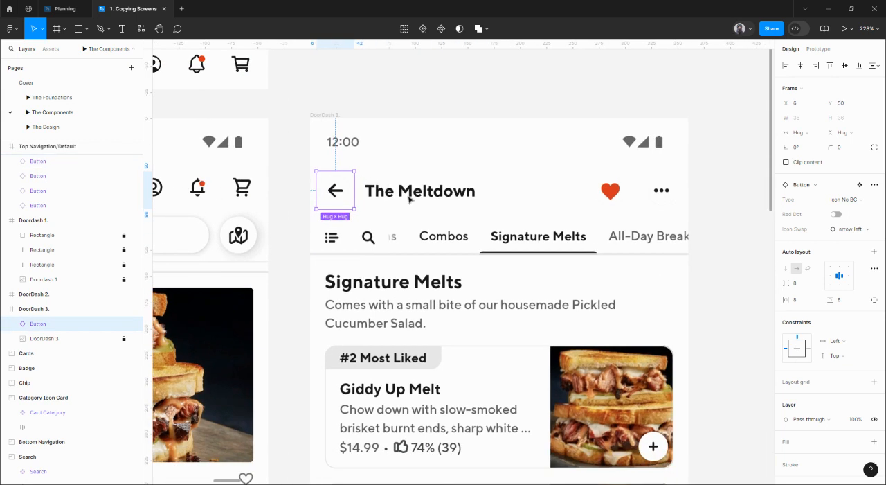
# Step: Add a text layer reading "The Meltdown" in the DoorDash 3 header
pyautogui.click(409, 194)
pyautogui.press('t')
pyautogui.click(396, 177)
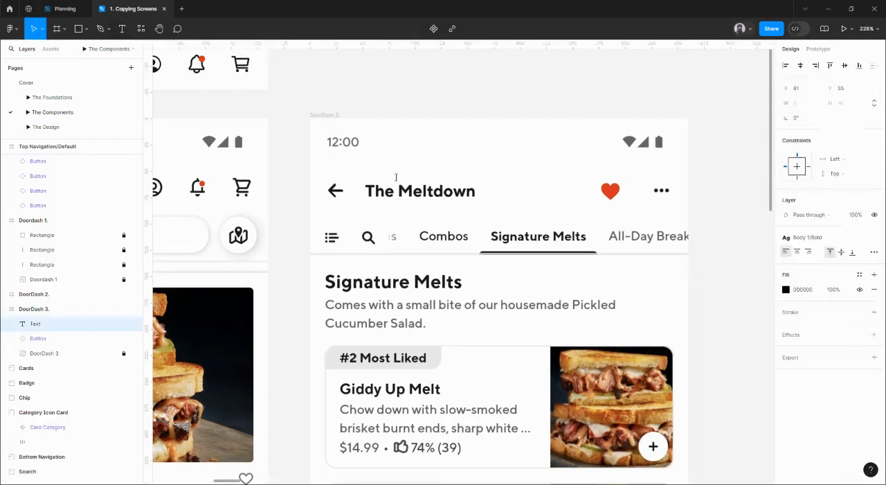
pyautogui.write('The Melt')
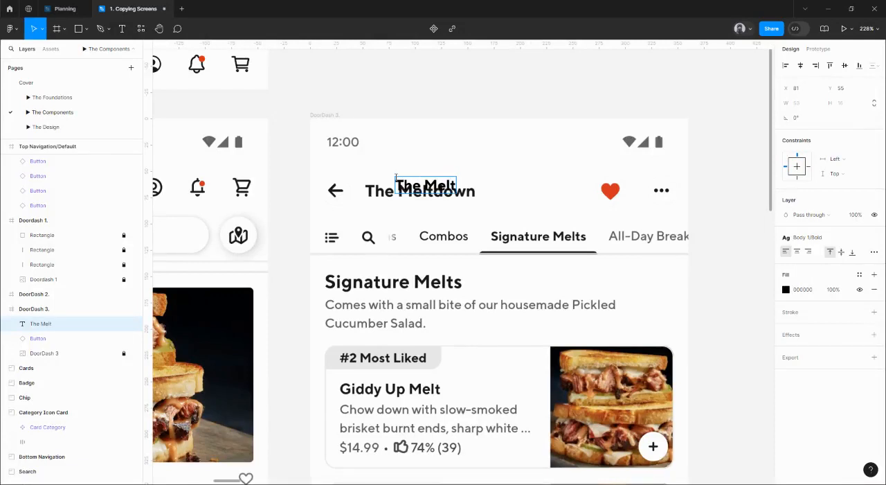
pyautogui.write('down')
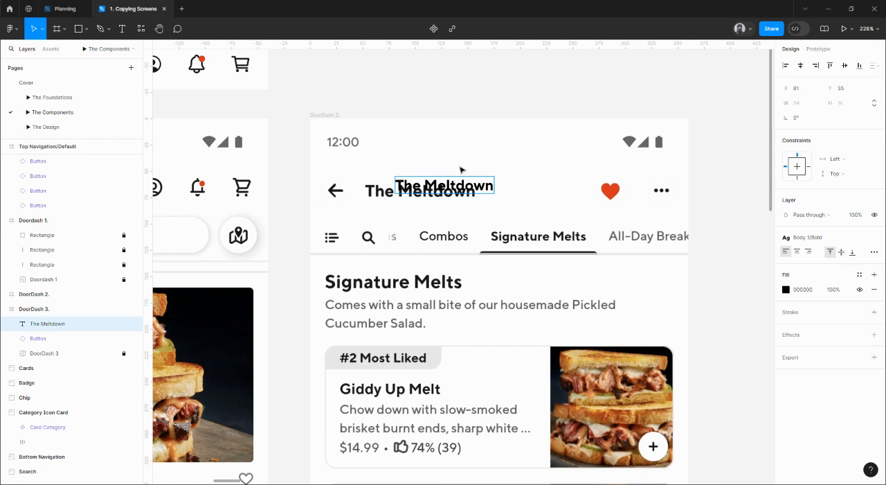
pyautogui.press('Escape')
# Step: Apply the Subtitle text style to the new header title and place it over the reference title at X 52, Y 58
pyautogui.moveTo(451, 185); pyautogui.dragTo(422, 213)
pyautogui.click(804, 237)
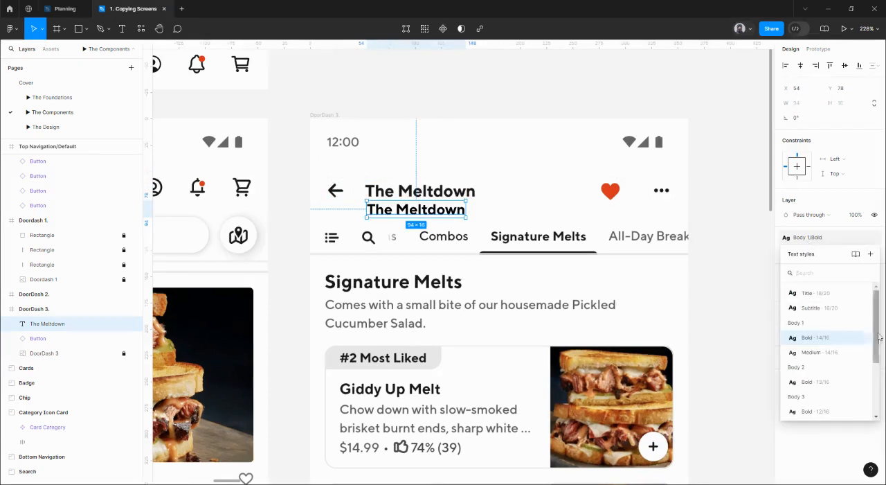
pyautogui.click(816, 307)
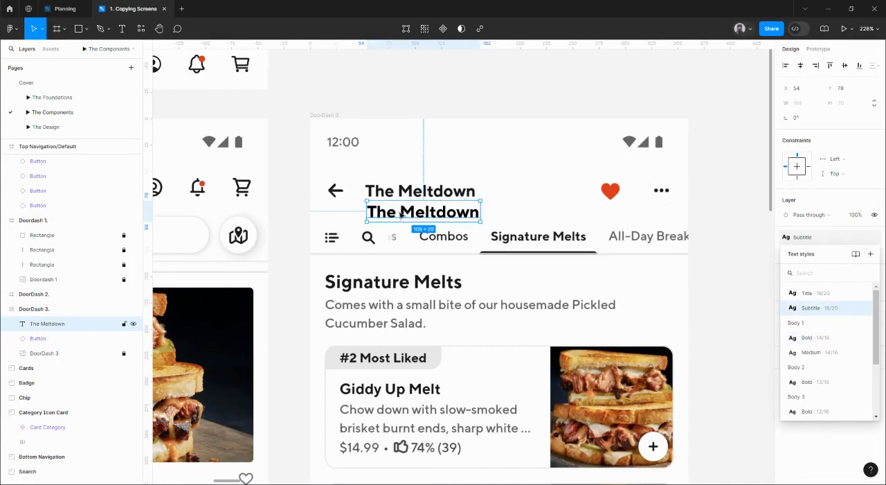
pyautogui.moveTo(400, 215); pyautogui.dragTo(400, 196)
pyautogui.click(838, 241)
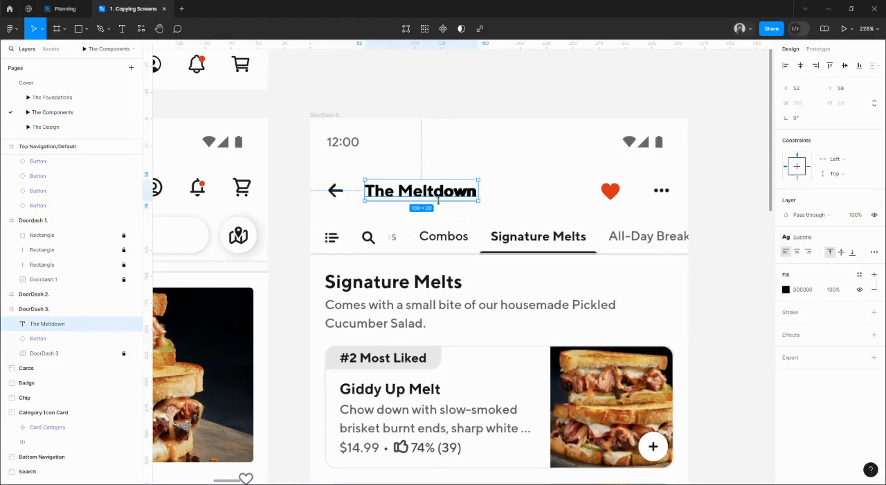
# Step: Nudge the arrow left button in the DoorDash 3 header to X 8
pyautogui.press('alt')
pyautogui.click(334, 196)
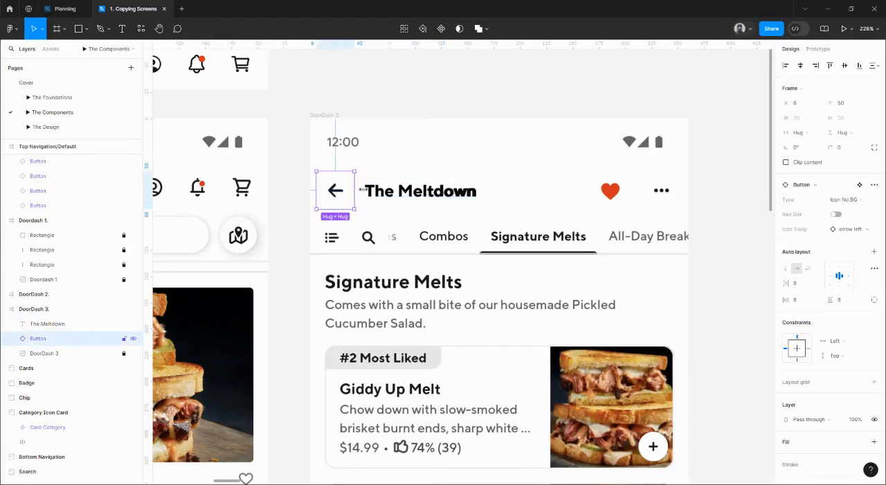
pyautogui.scroll(5, 363, 189)
pyautogui.press('Right')
pyautogui.press('Right')
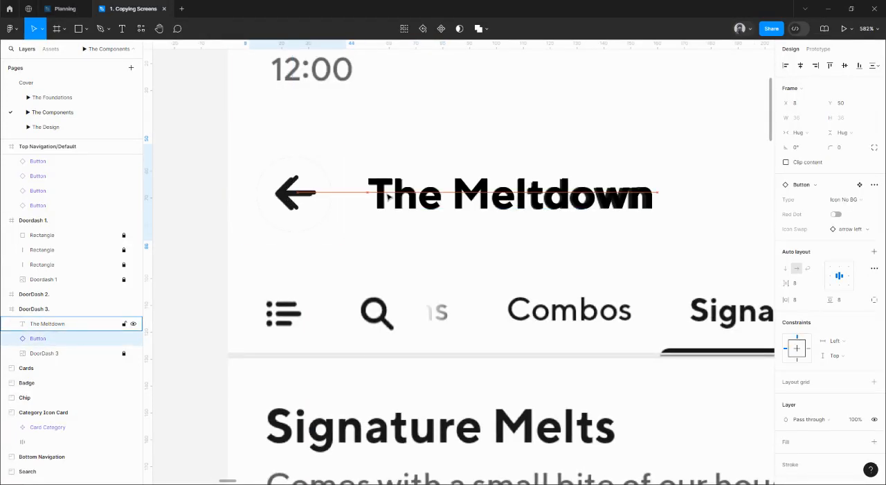
pyautogui.scroll(-5, 385, 195)
pyautogui.hscroll(2, 356, 192)
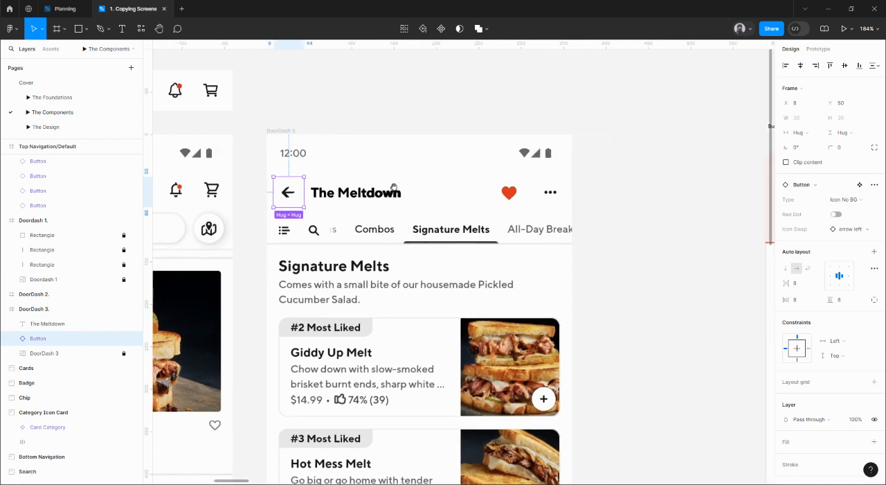
# Step: Duplicate the arrow left button, swap its icon to heart filled, and align it over the reference heart at X 268, Y 51
pyautogui.moveTo(309, 199); pyautogui.dragTo(493, 197)
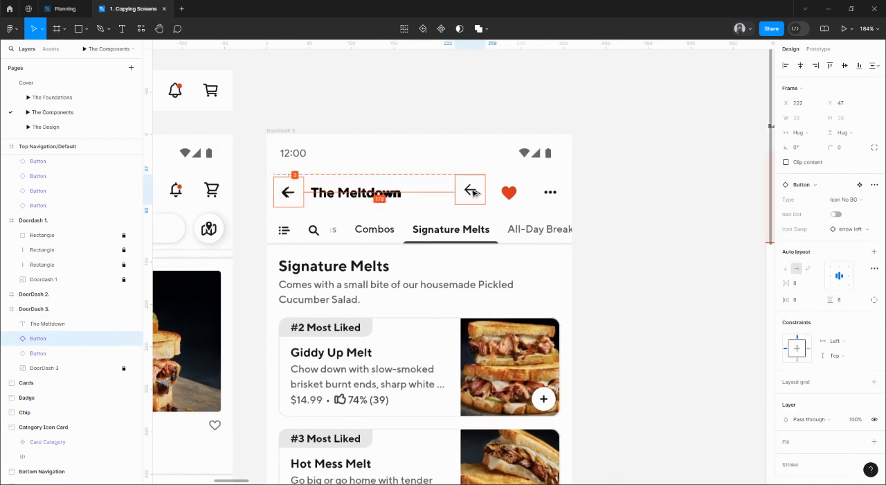
pyautogui.click(847, 228)
pyautogui.click(825, 358)
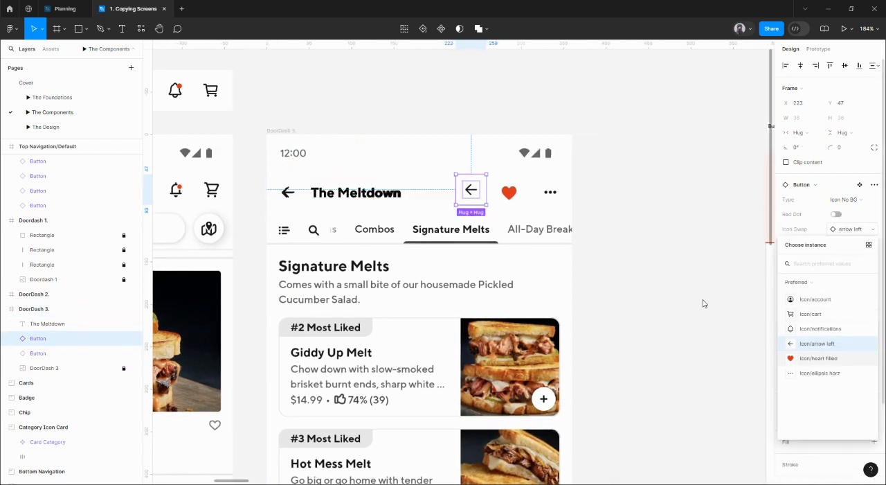
pyautogui.moveTo(490, 196); pyautogui.dragTo(512, 201)
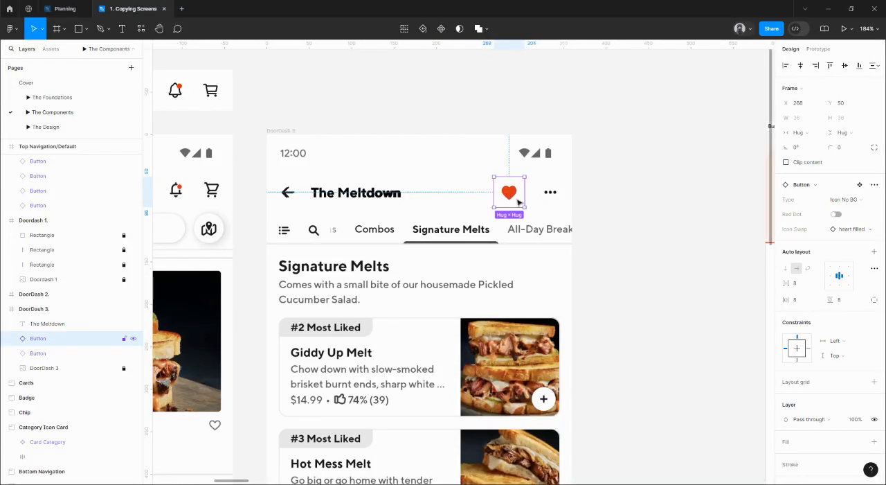
pyautogui.scroll(5, 513, 202)
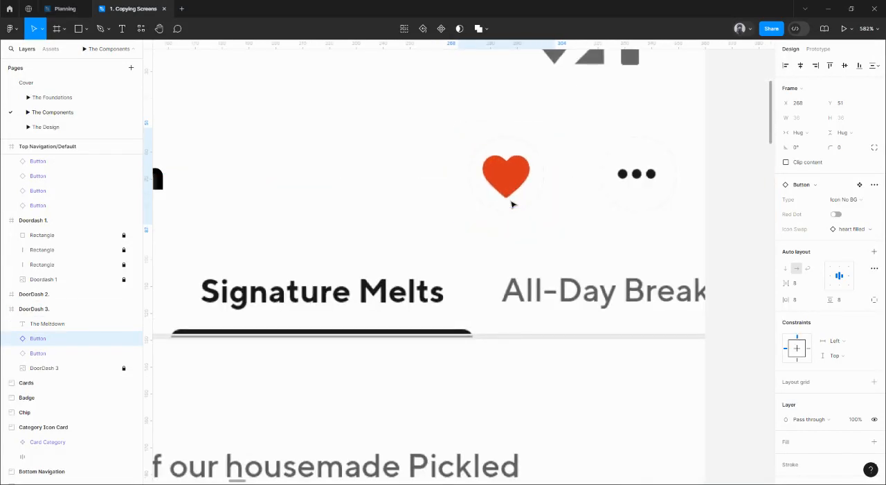
pyautogui.scroll(-3, 512, 204)
# Step: Duplicate the heart button, swap its icon to ellipsis horz, and align it over the reference dots at X 316, Y 50
pyautogui.moveTo(513, 202); pyautogui.dragTo(598, 188)
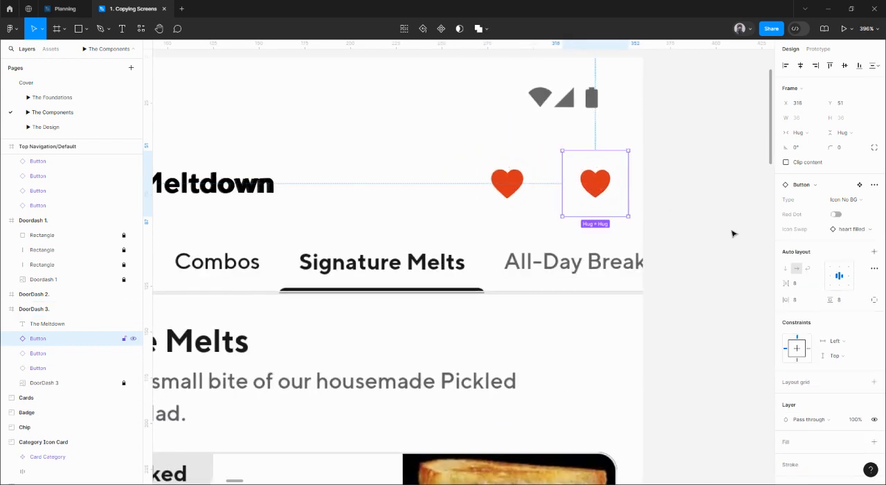
pyautogui.click(846, 229)
pyautogui.click(834, 372)
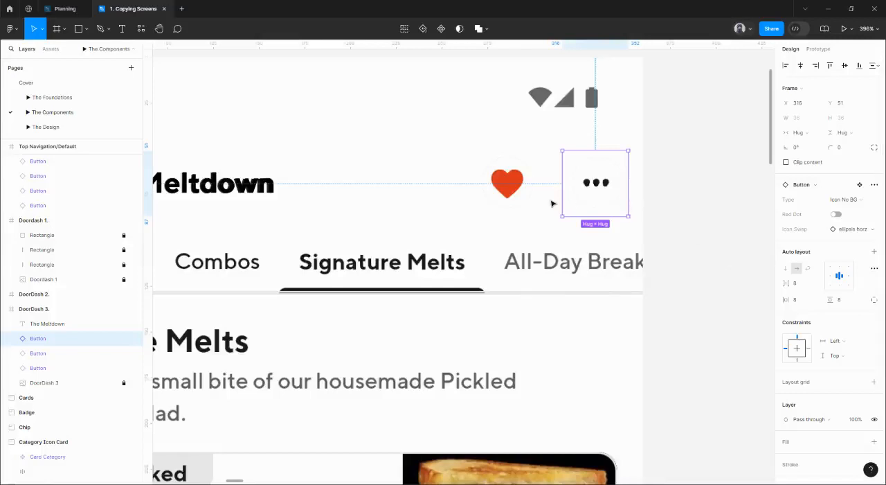
pyautogui.press('Down')
pyautogui.press('Up')
pyautogui.press('Up')
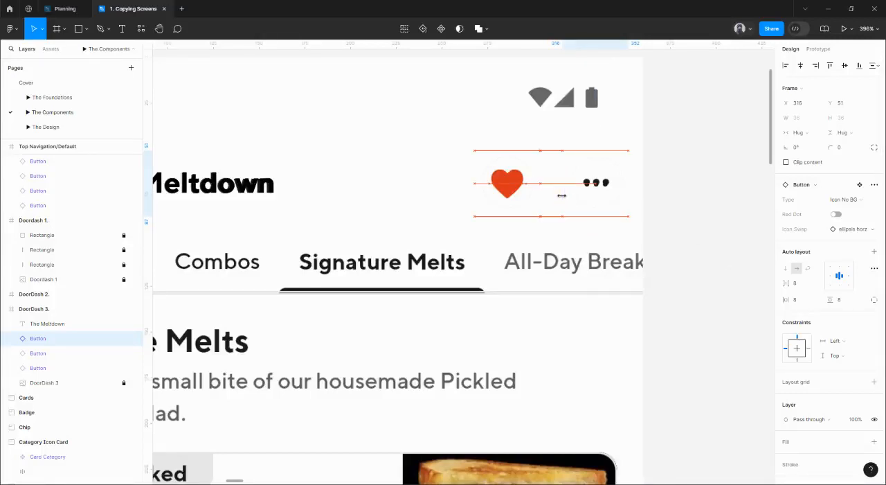
pyautogui.scroll(-10, 561, 195)
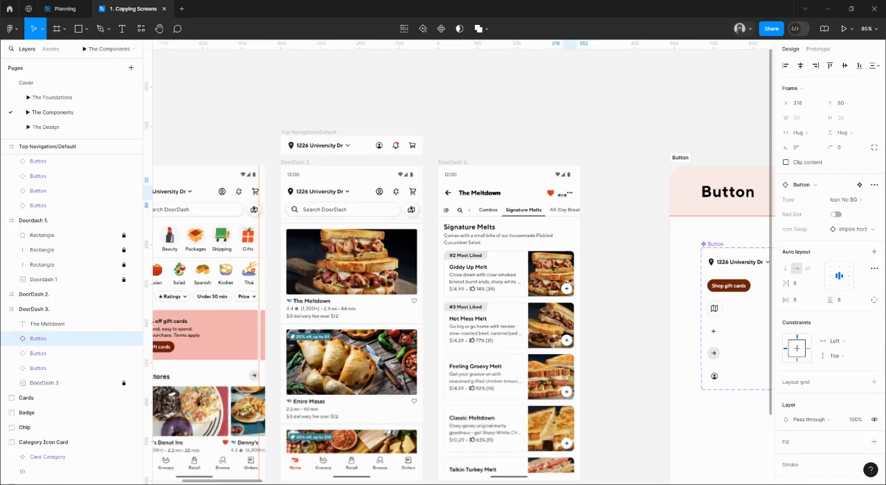
# Step: Align the bottom edges of the heart and ellipsis buttons in the DoorDash 3 header
pyautogui.click(379, 146)
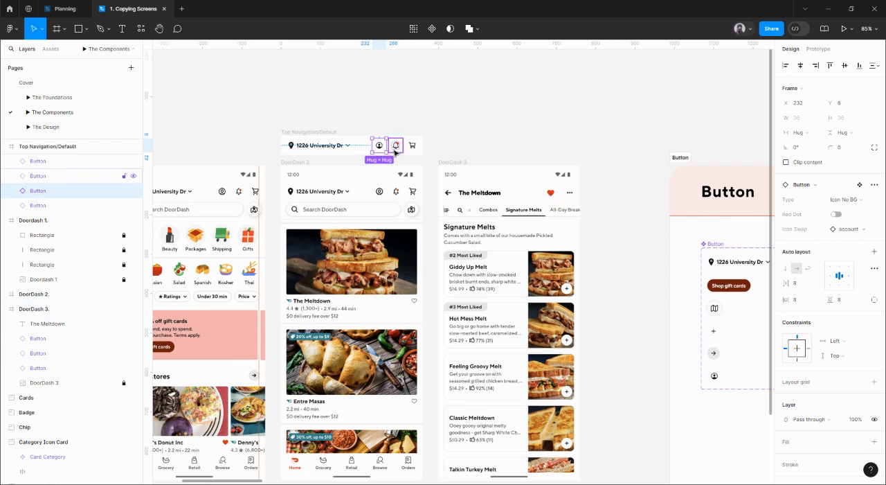
pyautogui.click(552, 193)
pyautogui.scroll(4, 570, 196)
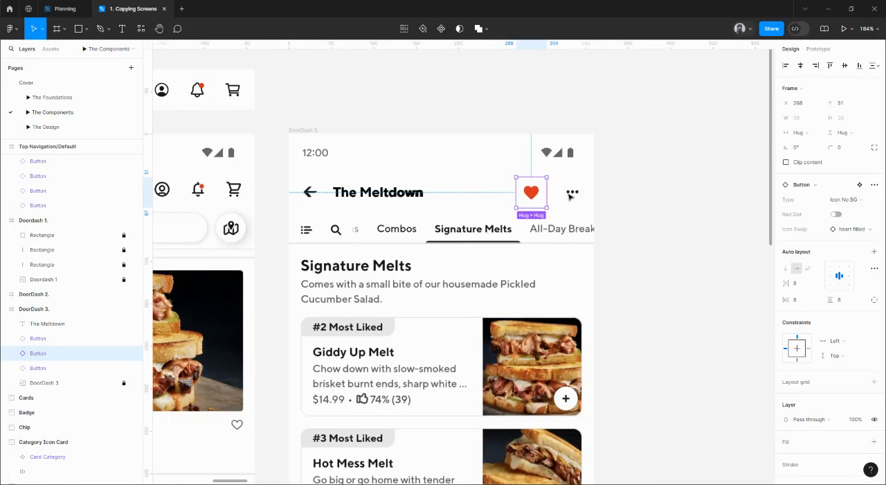
pyautogui.keyDown('shift'); pyautogui.click(572, 196); pyautogui.keyUp('shift')
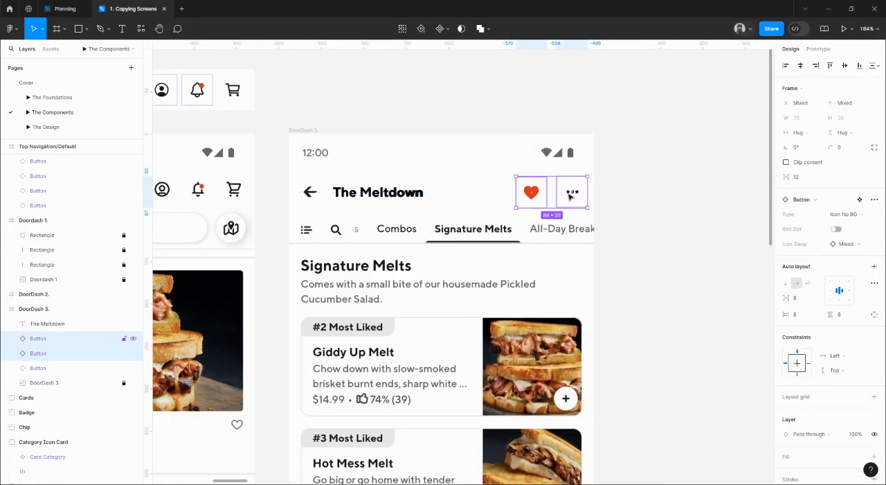
pyautogui.click(859, 65)
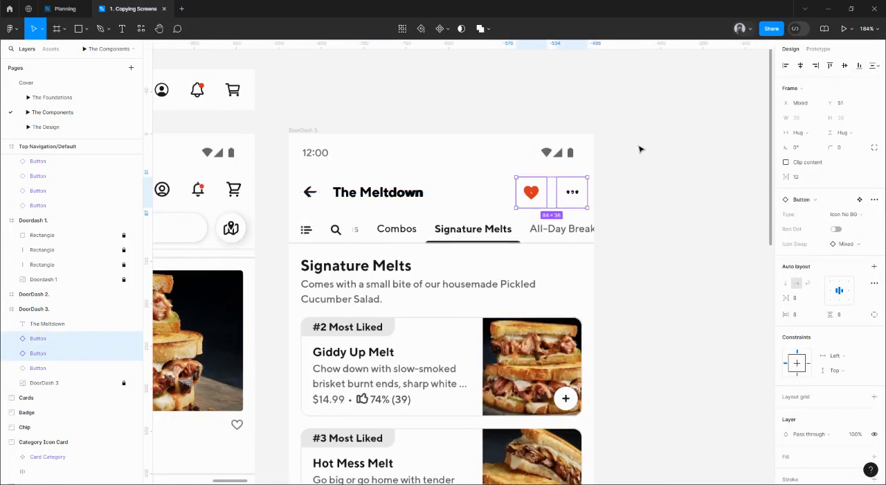
pyautogui.click(597, 195)
pyautogui.click(573, 193)
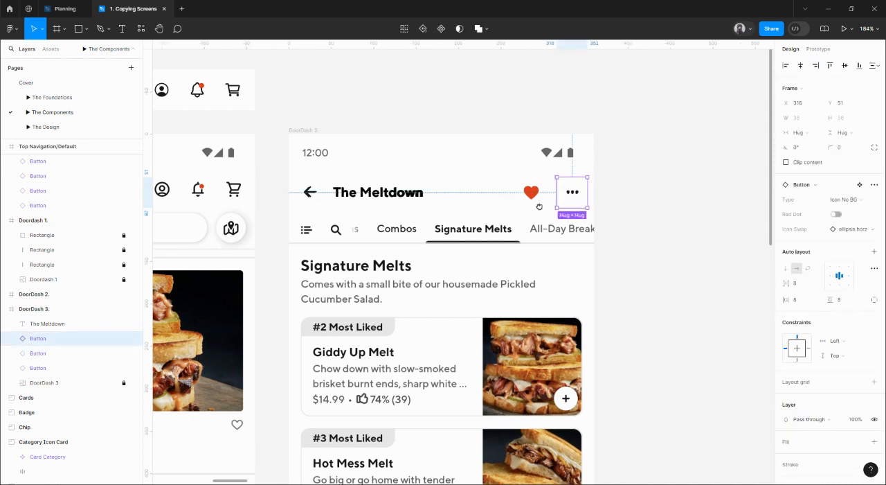
pyautogui.hscroll(-1, 547, 208)
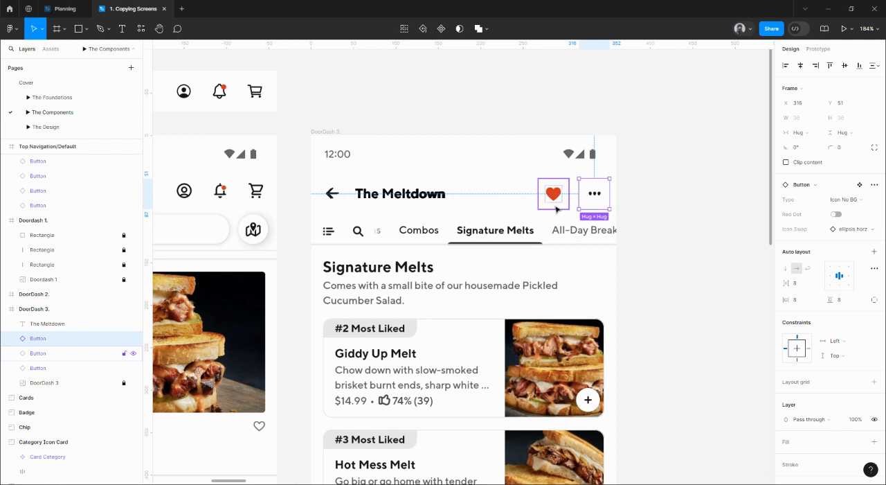
# Step: Align the vertical centers of the arrow, title, heart and ellipsis layers in the DoorDash 3 header
pyautogui.keyDown('shift'); pyautogui.click(594, 194); pyautogui.keyUp('shift')
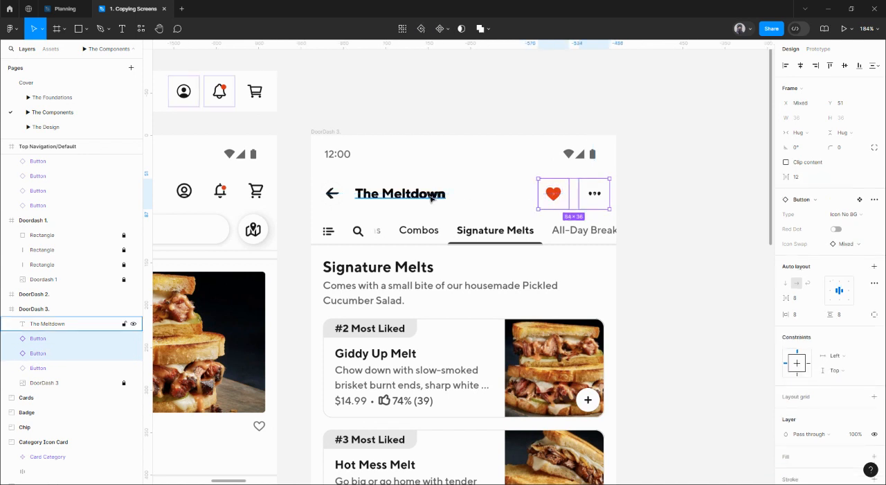
pyautogui.keyDown('shift'); pyautogui.click(400, 193); pyautogui.keyUp('shift')
pyautogui.keyDown('shift'); pyautogui.click(330, 201); pyautogui.keyUp('shift')
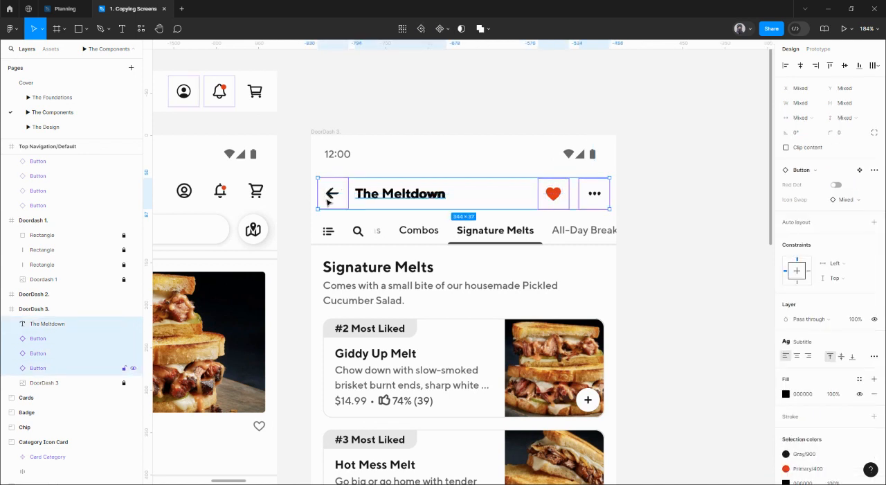
pyautogui.click(846, 65)
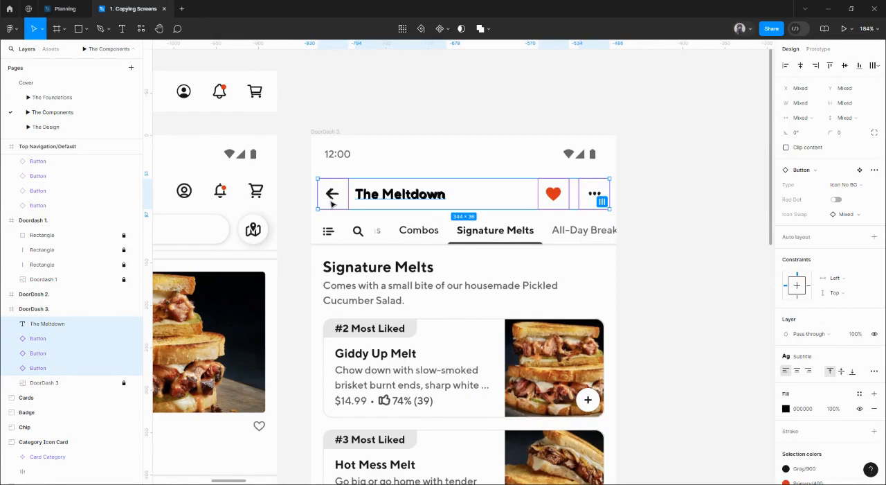
# Step: Frame the four selected header layers and widen the frame to 360, starting at X 0, to span the DoorDash 3 screen
pyautogui.rightClick(332, 203)
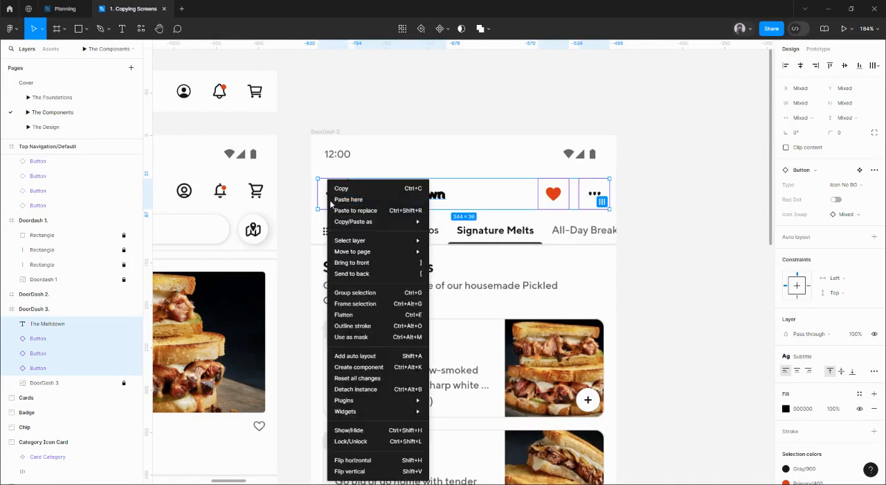
pyautogui.click(362, 305)
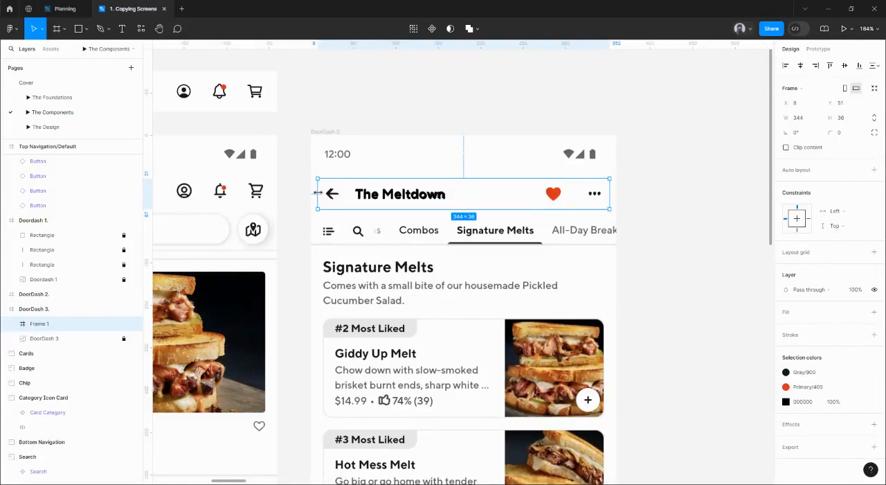
pyautogui.moveTo(315, 193); pyautogui.dragTo(311, 193)
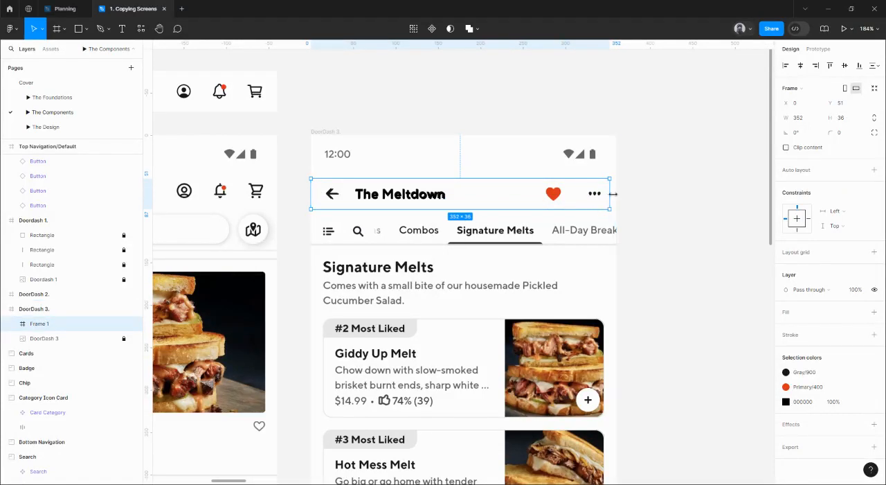
pyautogui.moveTo(612, 195); pyautogui.dragTo(617, 196)
pyautogui.keyDown('ctrl'); pyautogui.scroll(-3, 617, 196); pyautogui.keyUp('ctrl')
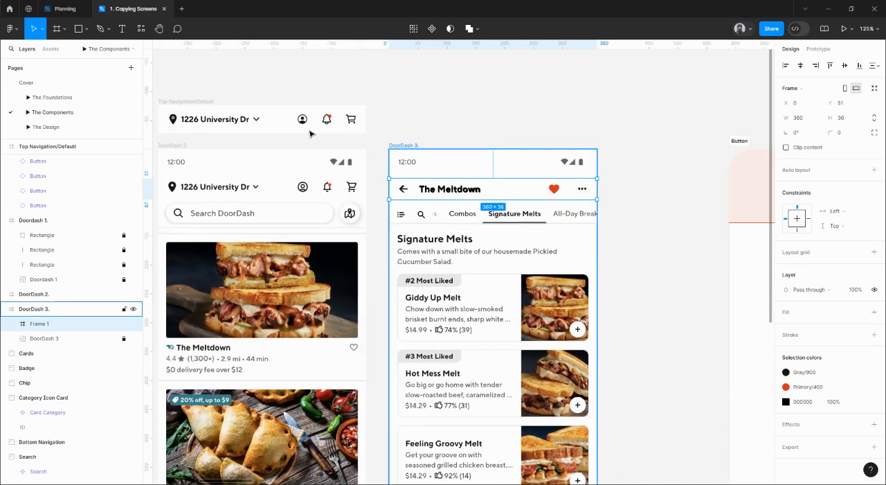
# Step: Match the DoorDash 3 header frame to the Default top navigation with a height of 48 and the Gray/100 fill style
pyautogui.click(214, 102)
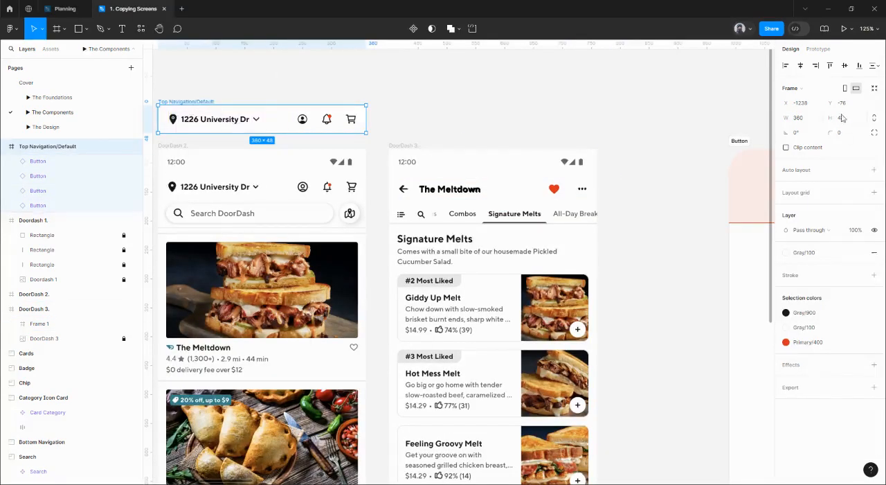
pyautogui.click(462, 196)
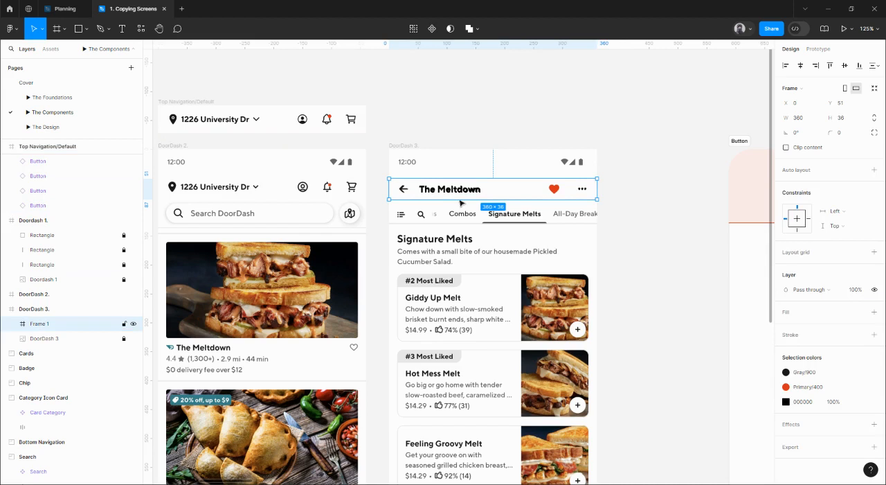
pyautogui.click(850, 119)
pyautogui.write('48')
pyautogui.press('Return')
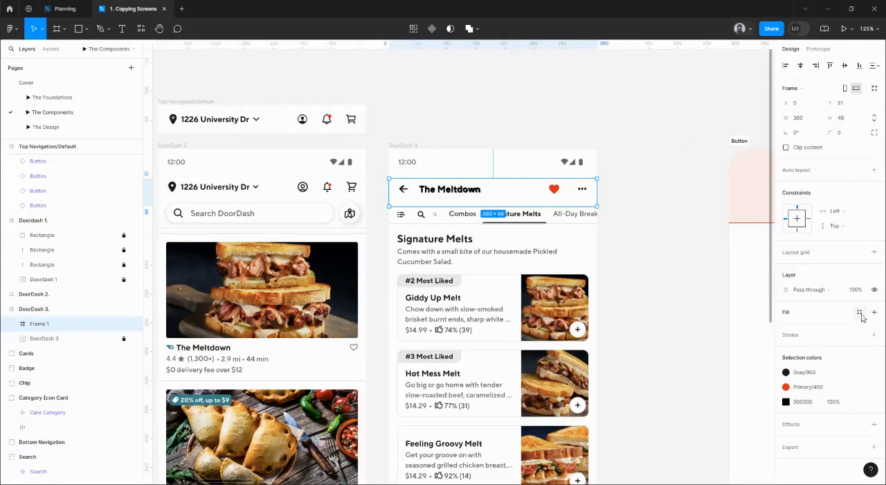
pyautogui.click(861, 312)
pyautogui.click(709, 387)
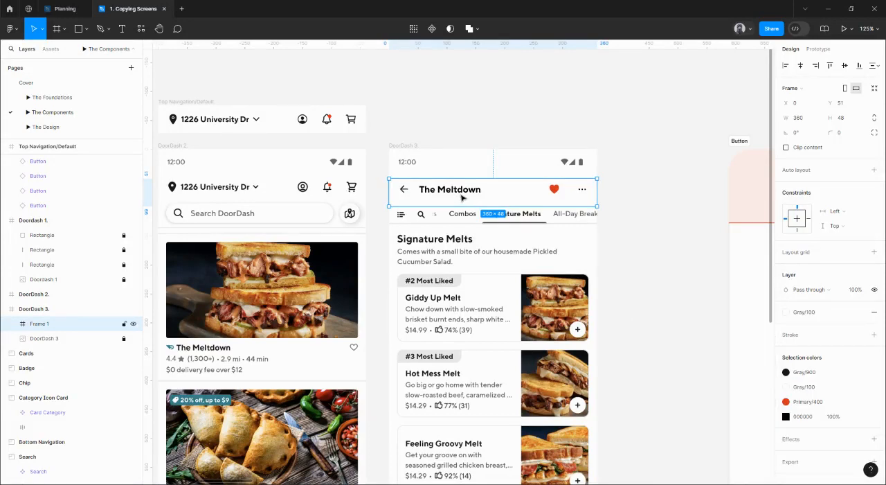
# Step: Center the arrow, title, heart and ellipsis layers vertically within the 48-high header frame
pyautogui.doubleClick(463, 198)
pyautogui.hotkey('ctrl', 'a')
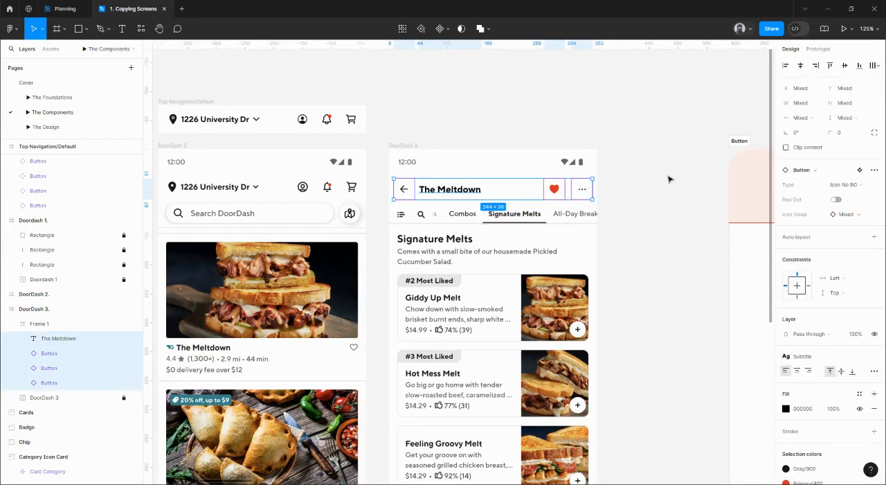
pyautogui.click(660, 196)
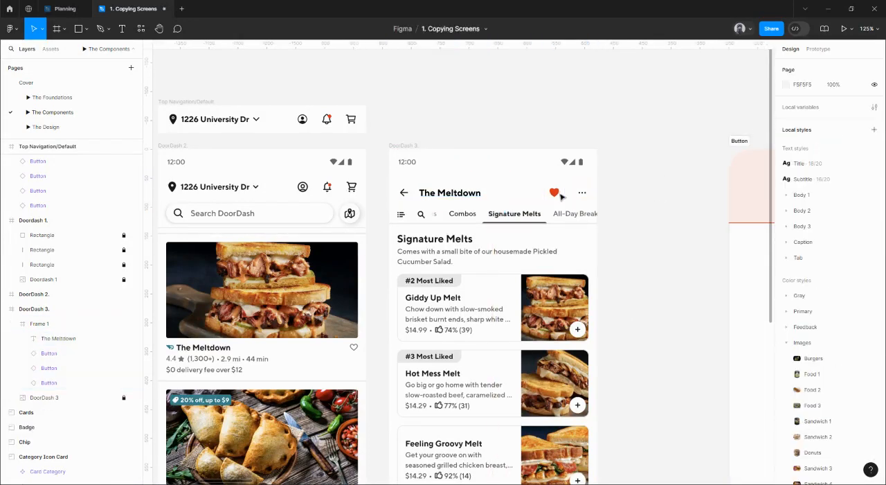
# Step: Move the header frame out of the DoorDash 3 screen to X -838, Y -76, level with the Default top navigation
pyautogui.click(547, 201)
pyautogui.press('Up')
pyautogui.press('Up')
pyautogui.press('Up')
pyautogui.press('Up')
pyautogui.press('Up')
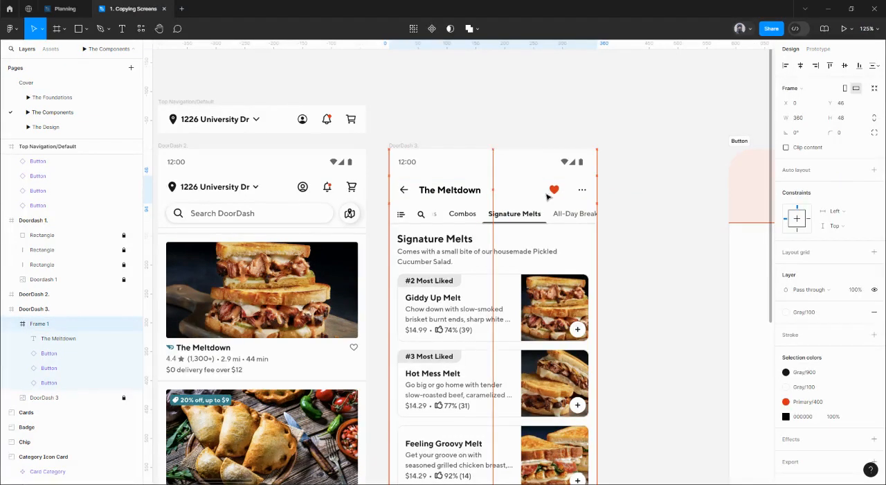
pyautogui.moveTo(546, 197); pyautogui.dragTo(545, 126)
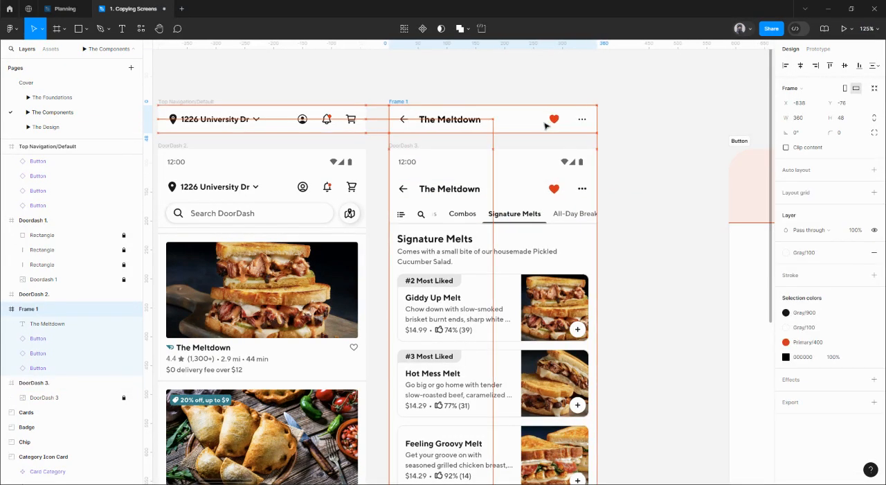
# Step: Rename the header frame above DoorDash 3 as Top Navigation/Search
pyautogui.hscroll(-1, 534, 144)
pyautogui.click(234, 114)
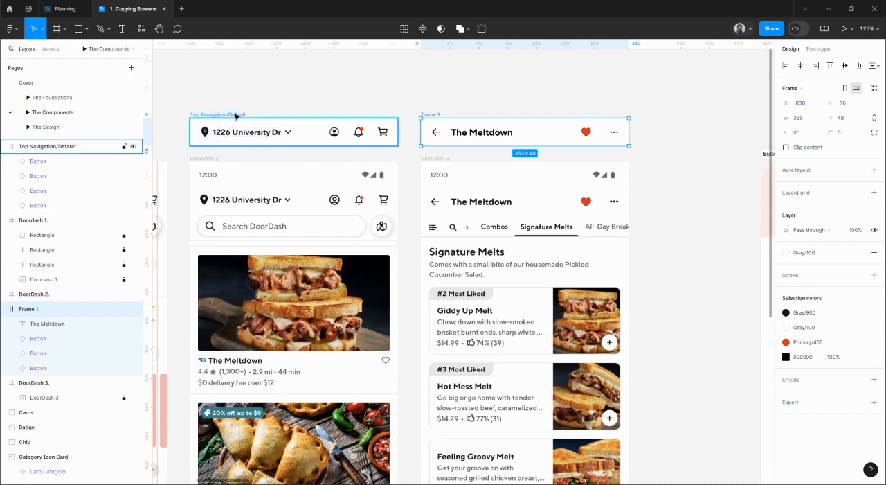
pyautogui.doubleClick(440, 115)
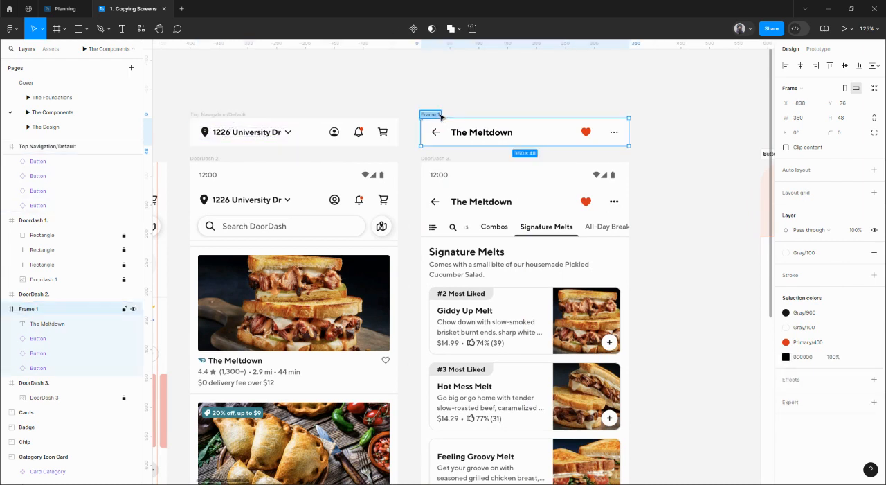
pyautogui.write('Top Navigation/Default')
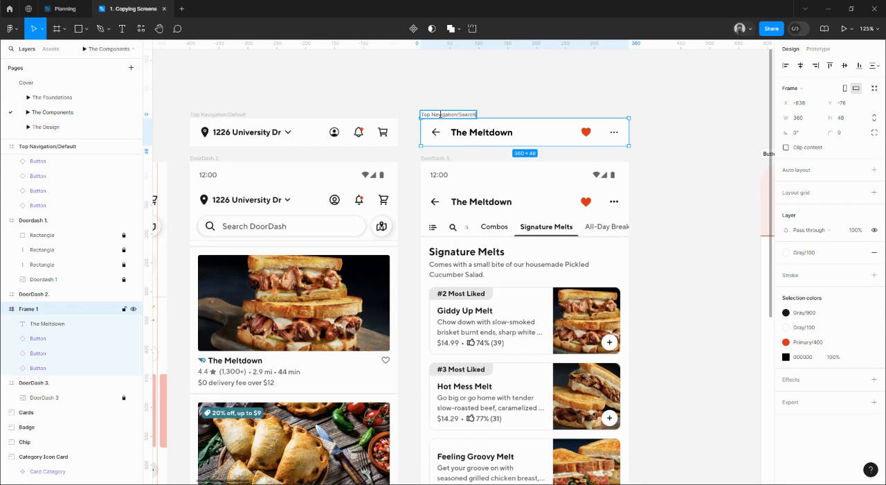
pyautogui.press('Return')
# Step: Place the Top Navigation/Default frame directly above Top Navigation/Search at X -838, Y -148
pyautogui.scroll(1, 300, 144)
pyautogui.click(271, 157)
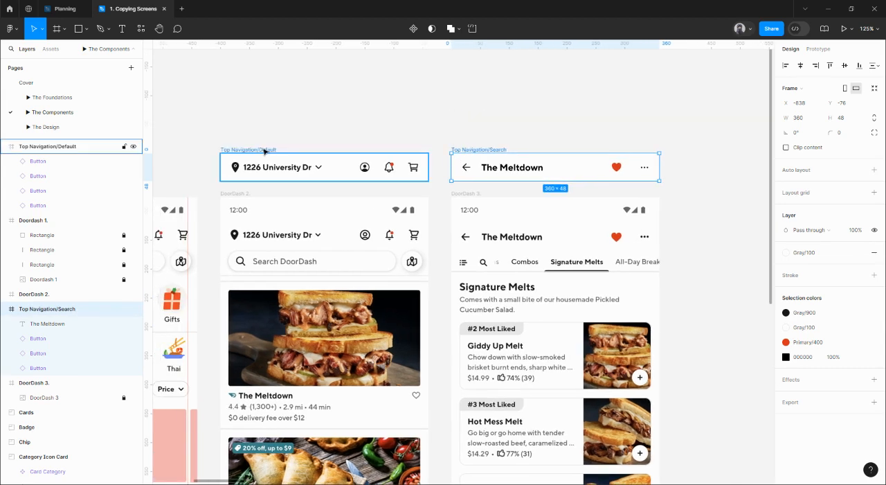
pyautogui.moveTo(271, 157); pyautogui.dragTo(496, 106)
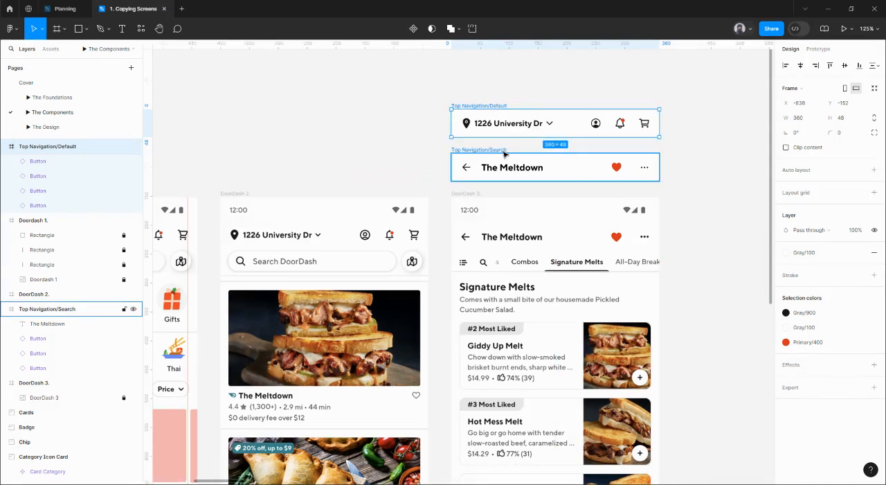
pyautogui.press('Down')
pyautogui.press('Down')
pyautogui.press('Down')
pyautogui.press('Down')
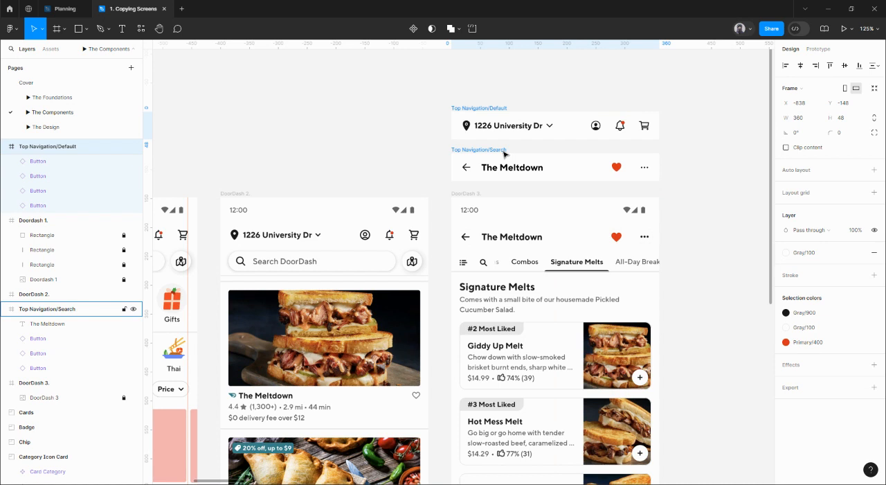
# Step: Combine the Top Navigation/Default and Top Navigation/Search frames into one component set
pyautogui.keyDown('shift'); pyautogui.click(503, 154); pyautogui.keyUp('shift')
pyautogui.scroll(-1, 485, 139)
pyautogui.hscroll(2, 485, 138)
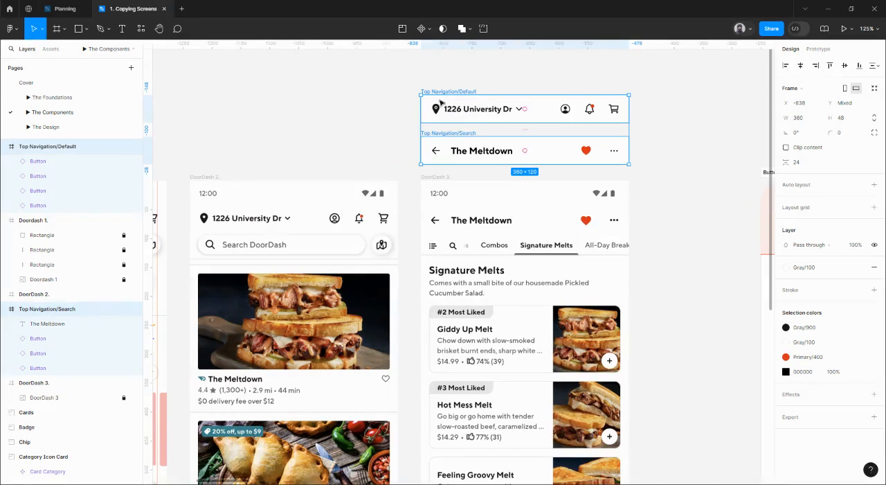
pyautogui.click(428, 30)
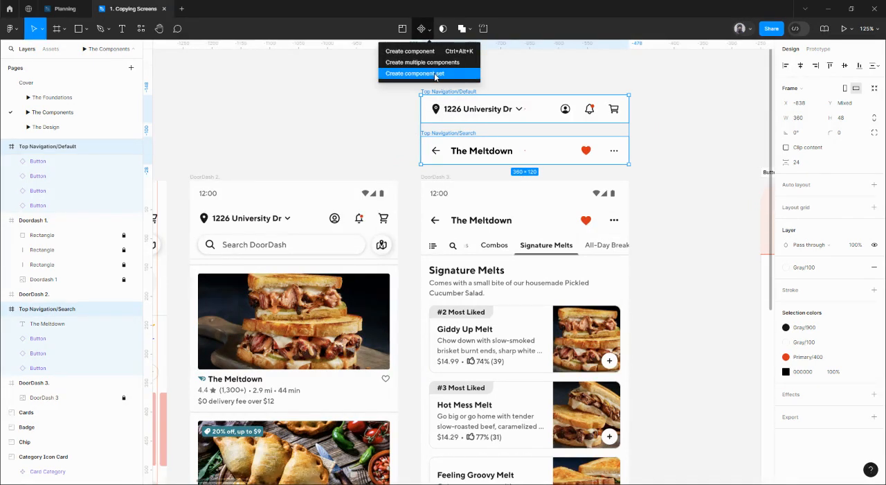
pyautogui.click(439, 73)
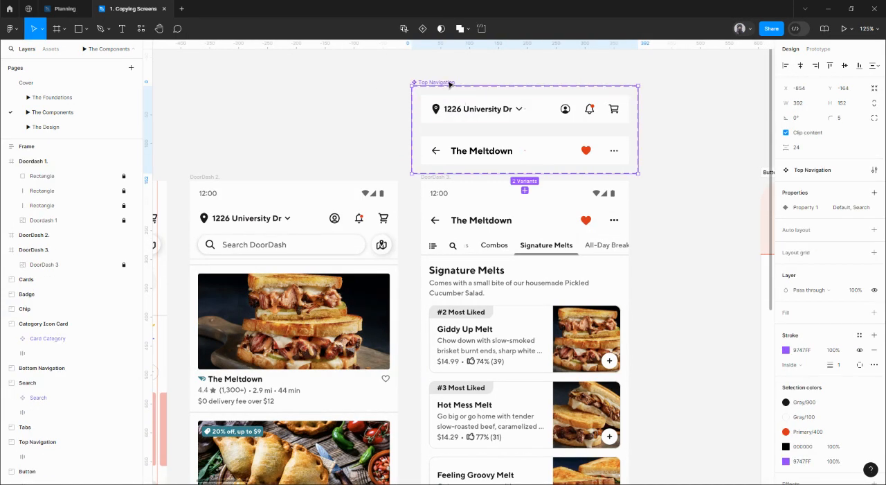
# Step: Move the Top Navigation component set into the Top Navigation section and position it at X 80, Y 208
pyautogui.scroll(-10, 429, 82)
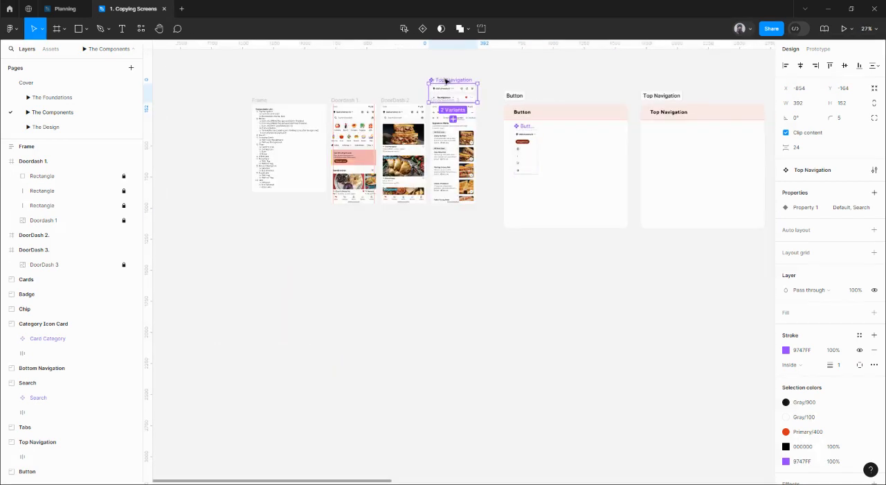
pyautogui.moveTo(447, 81); pyautogui.dragTo(642, 125)
pyautogui.scroll(1, 666, 130)
pyautogui.scroll(5, 666, 130)
pyautogui.press('alt')
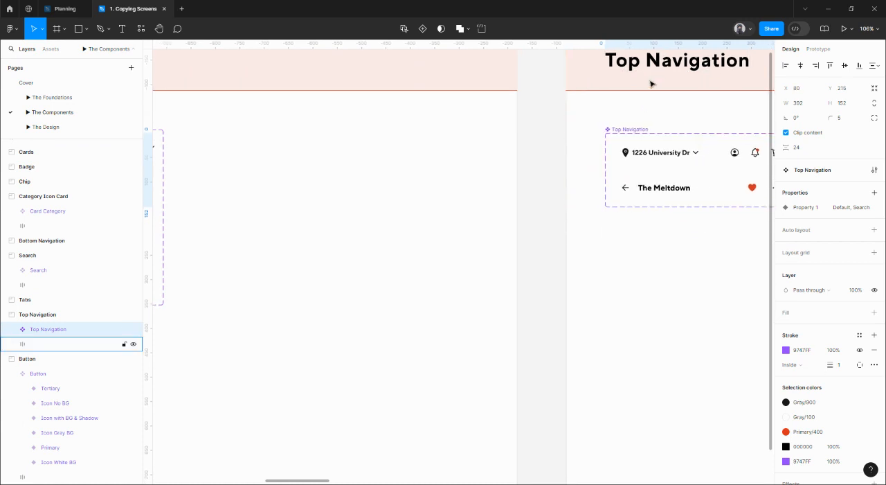
pyautogui.press('Up')
pyautogui.press('Up')
pyautogui.press('Up')
pyautogui.press('Up')
pyautogui.press('Up')
pyautogui.press('Up')
pyautogui.press('Up')
pyautogui.press('Right')
pyautogui.scroll(-5, 620, 99)
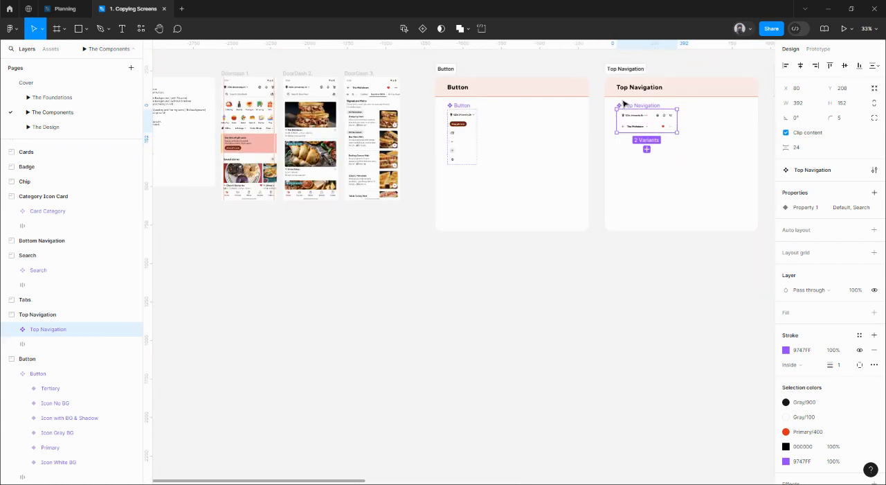